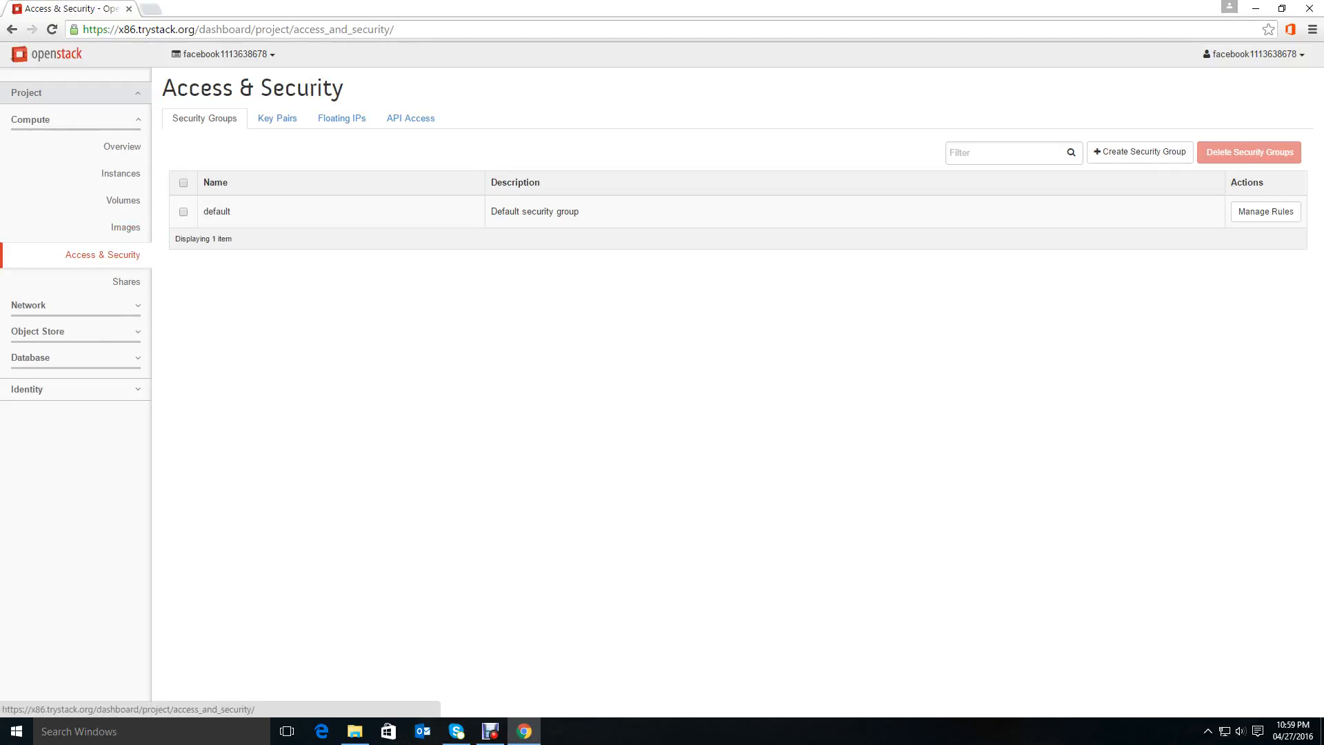
- Look through the project's security groups, key pairs, floating IPs and API access under Access & Security
left_click(103, 255)
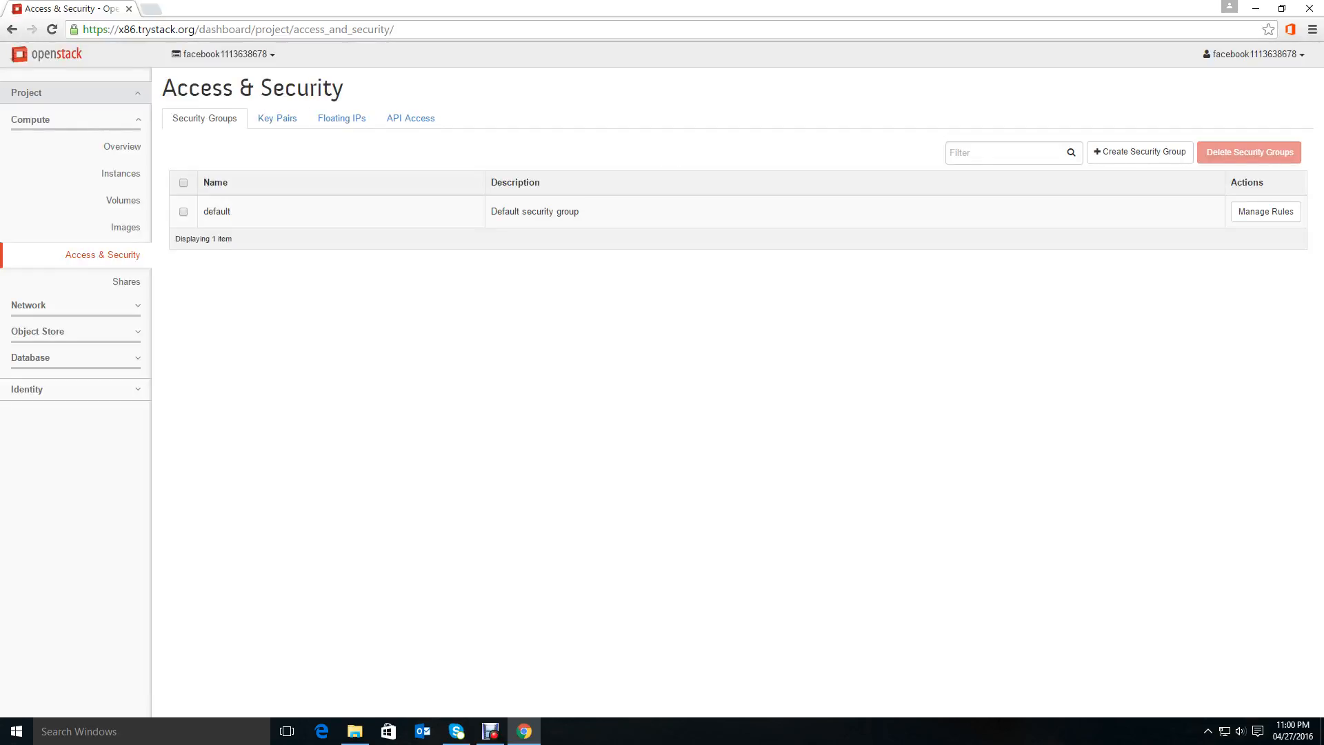
left_click(277, 118)
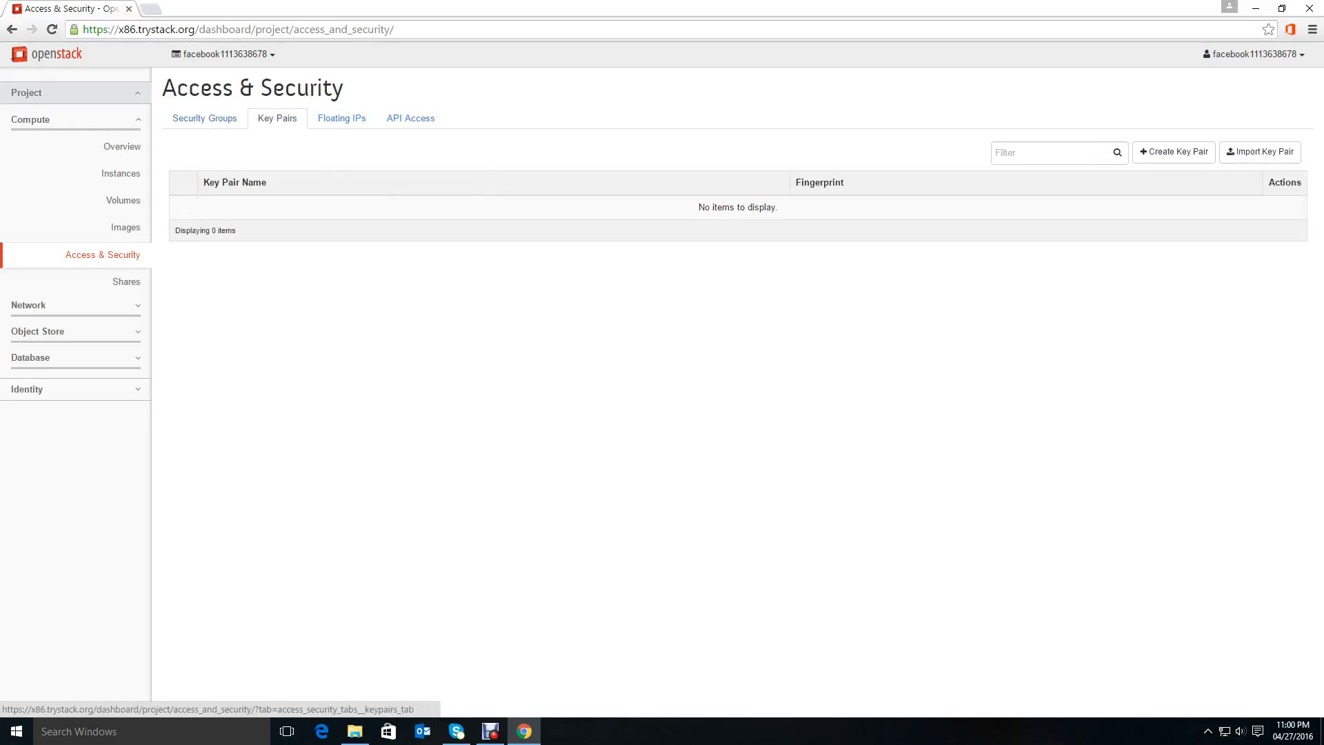
left_click(341, 118)
left_click(410, 118)
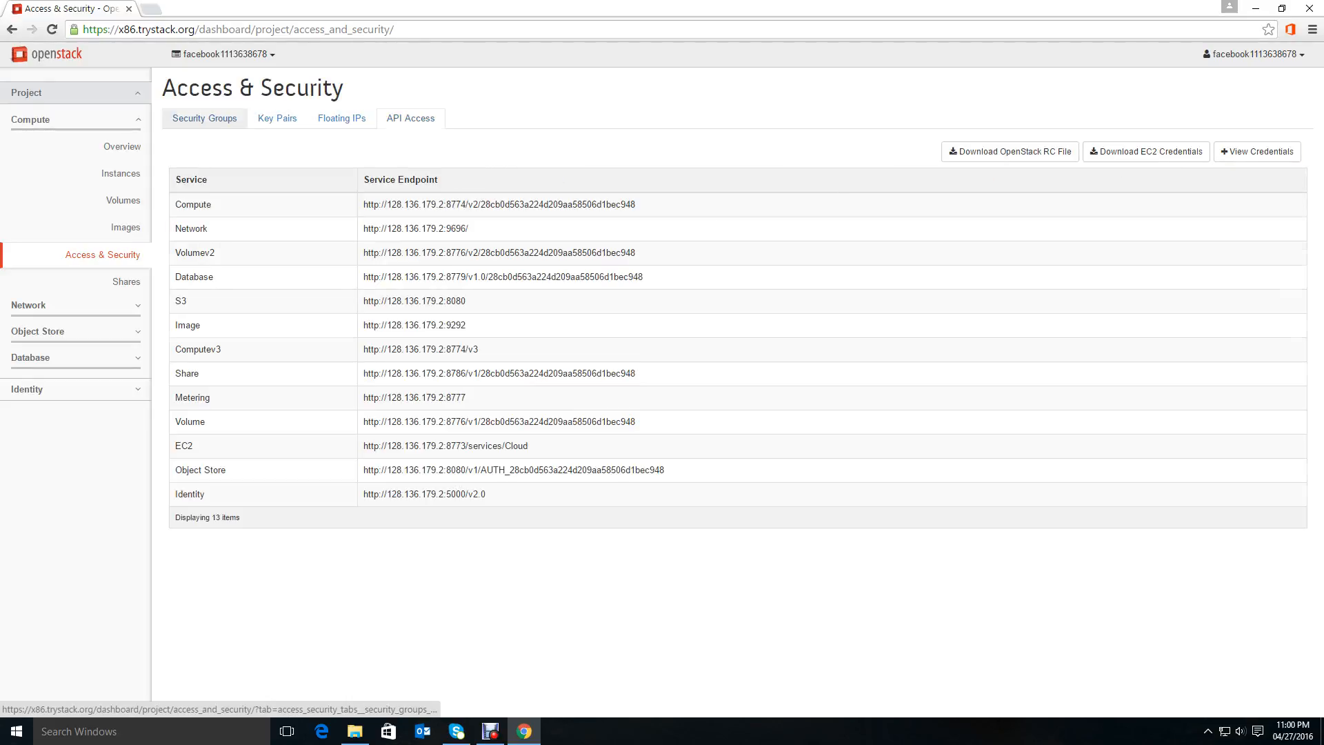
left_click(204, 118)
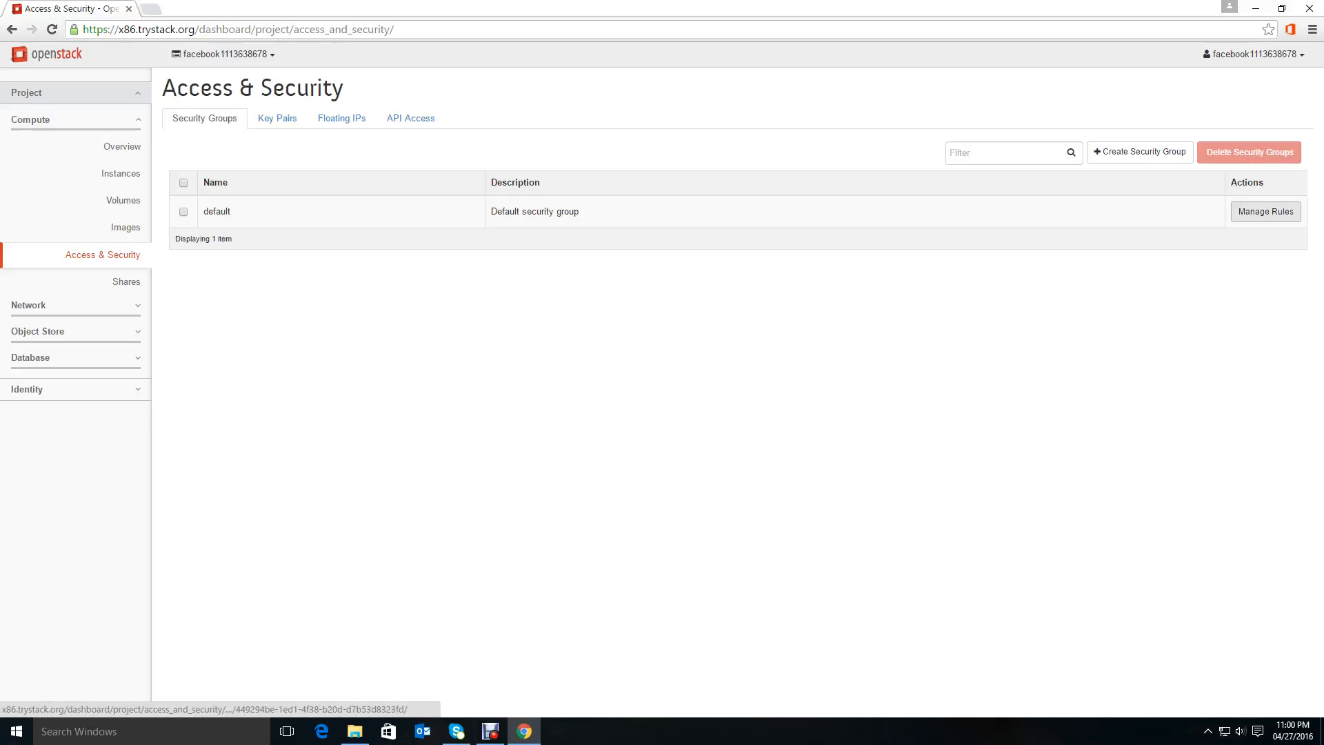
- Delete all existing rules from the default security group
left_click(1265, 211)
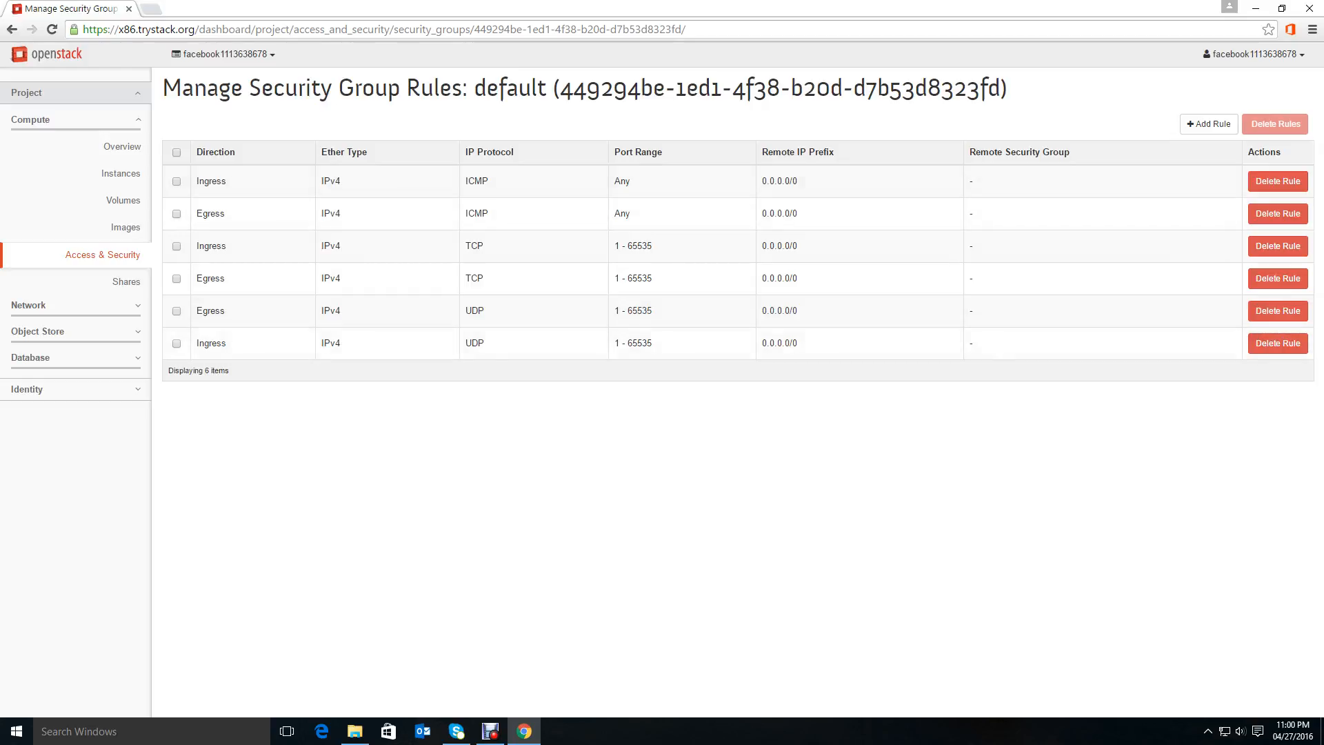
left_click(176, 153)
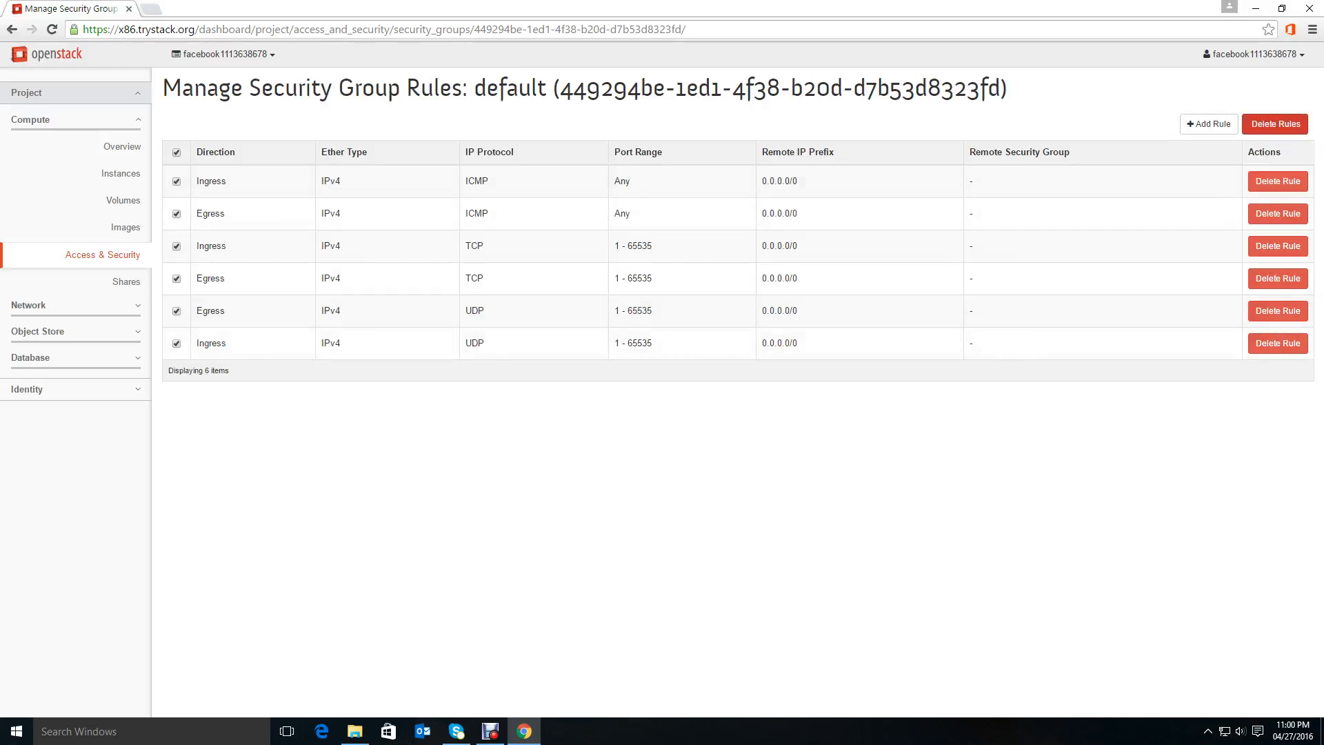
left_click(1275, 124)
left_click(819, 188)
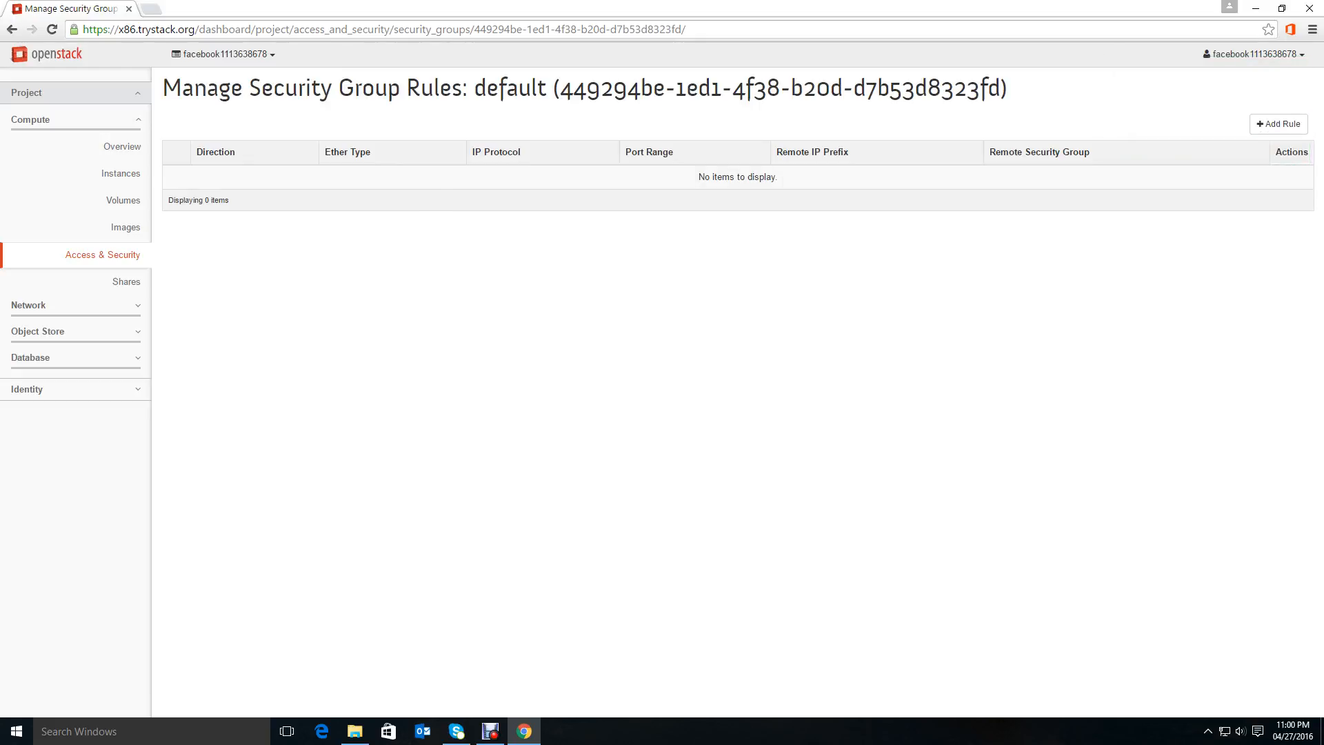
- Add an ingress ALL ICMP rule to the default security group with remote CIDR 0.0.0.0/0
left_click(1278, 123)
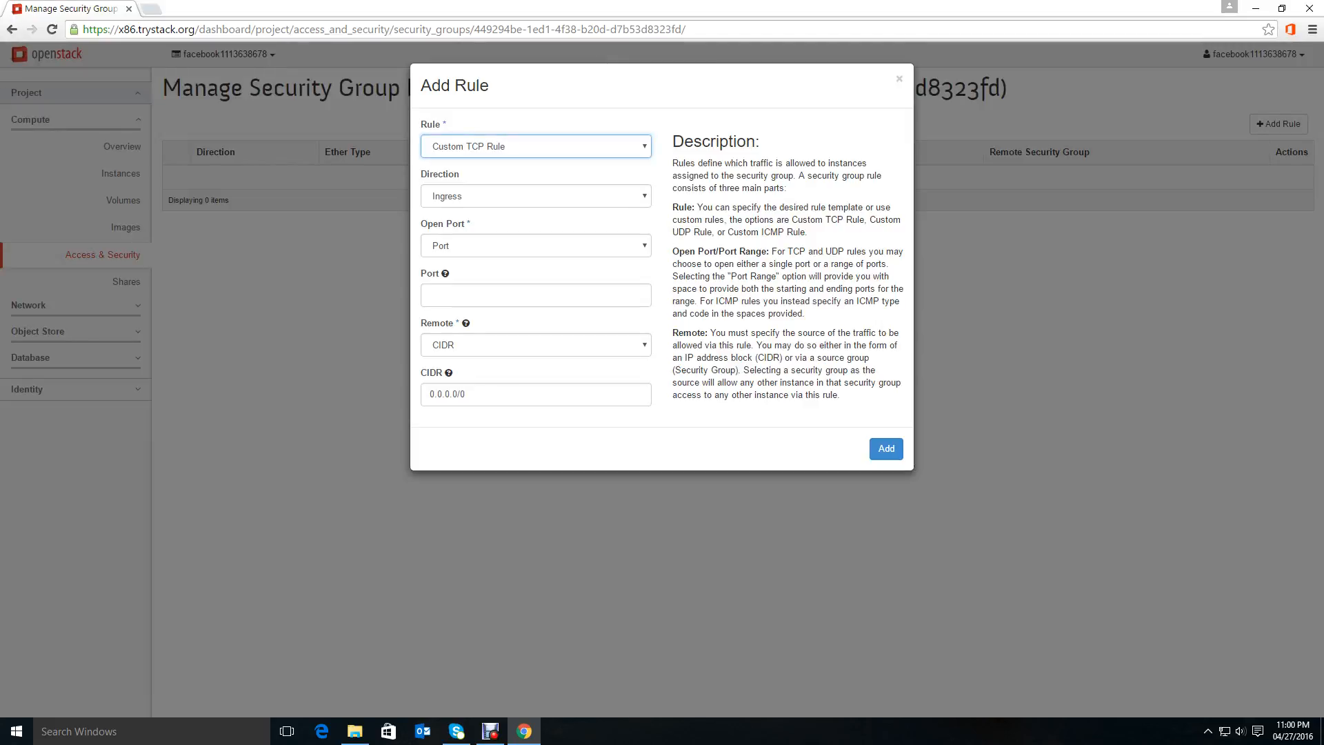
key("alt+Down")
key("Down")
key("Down")
key("Down")
key("Down")
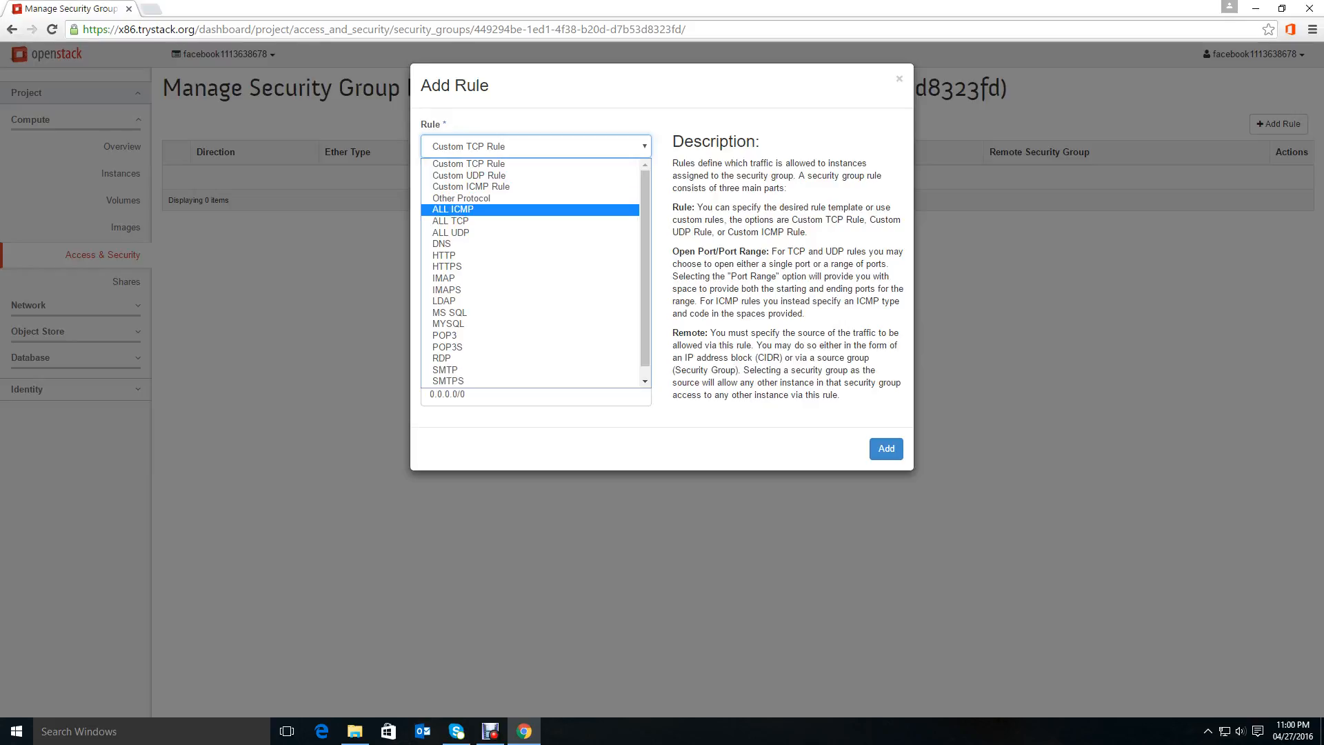
key("Return")
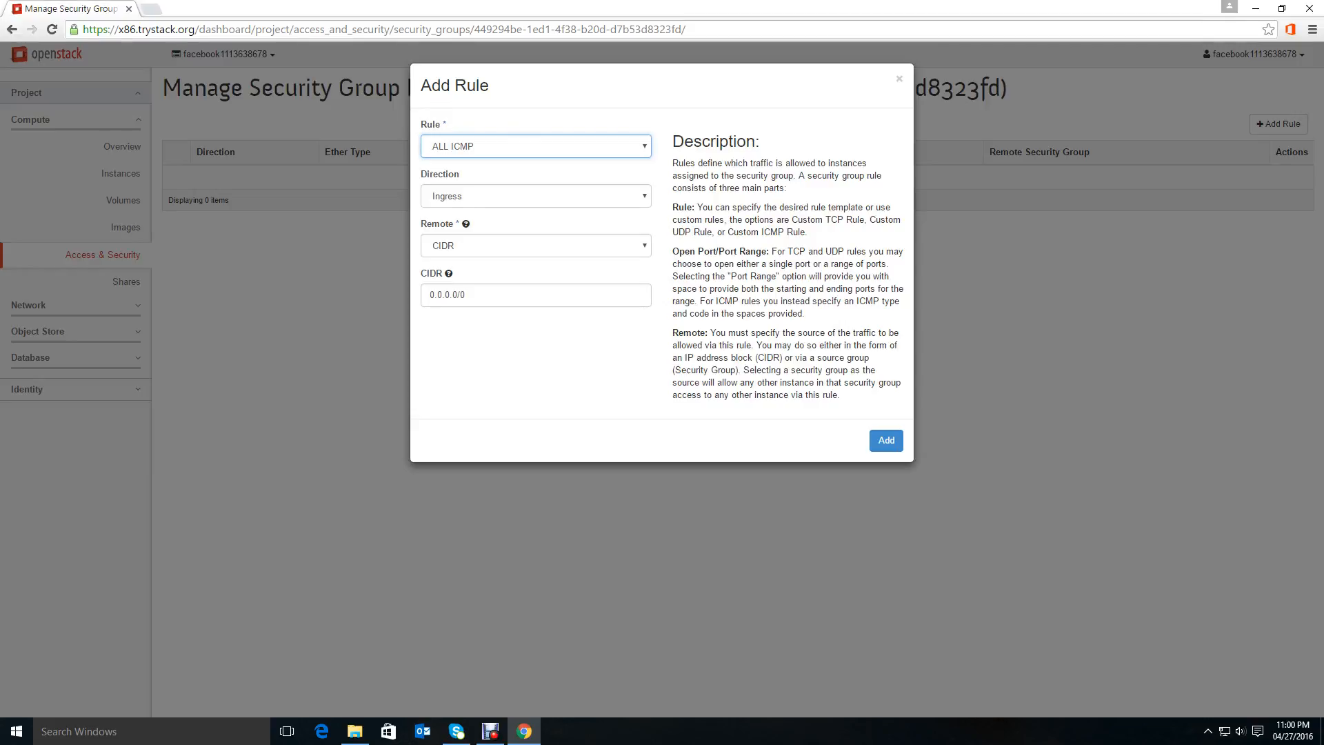
left_click(536, 246)
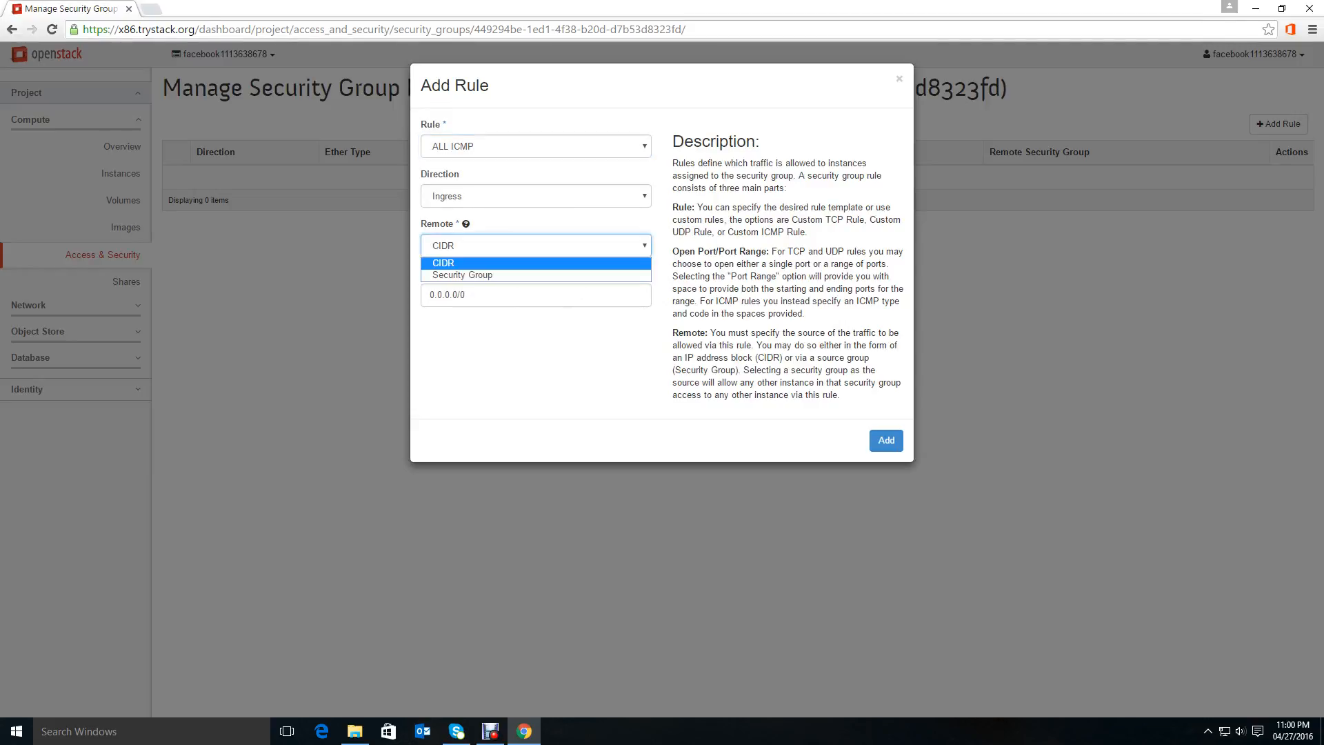
left_click(536, 262)
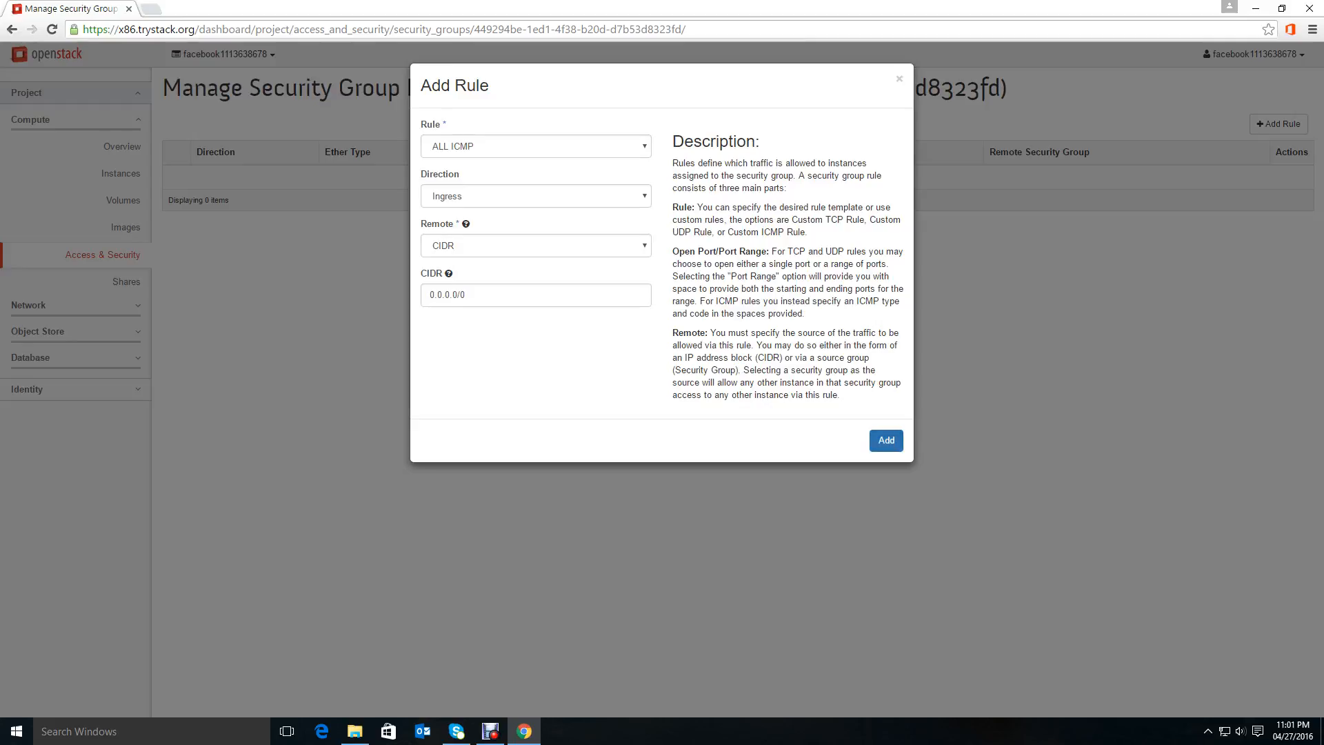
key("Return")
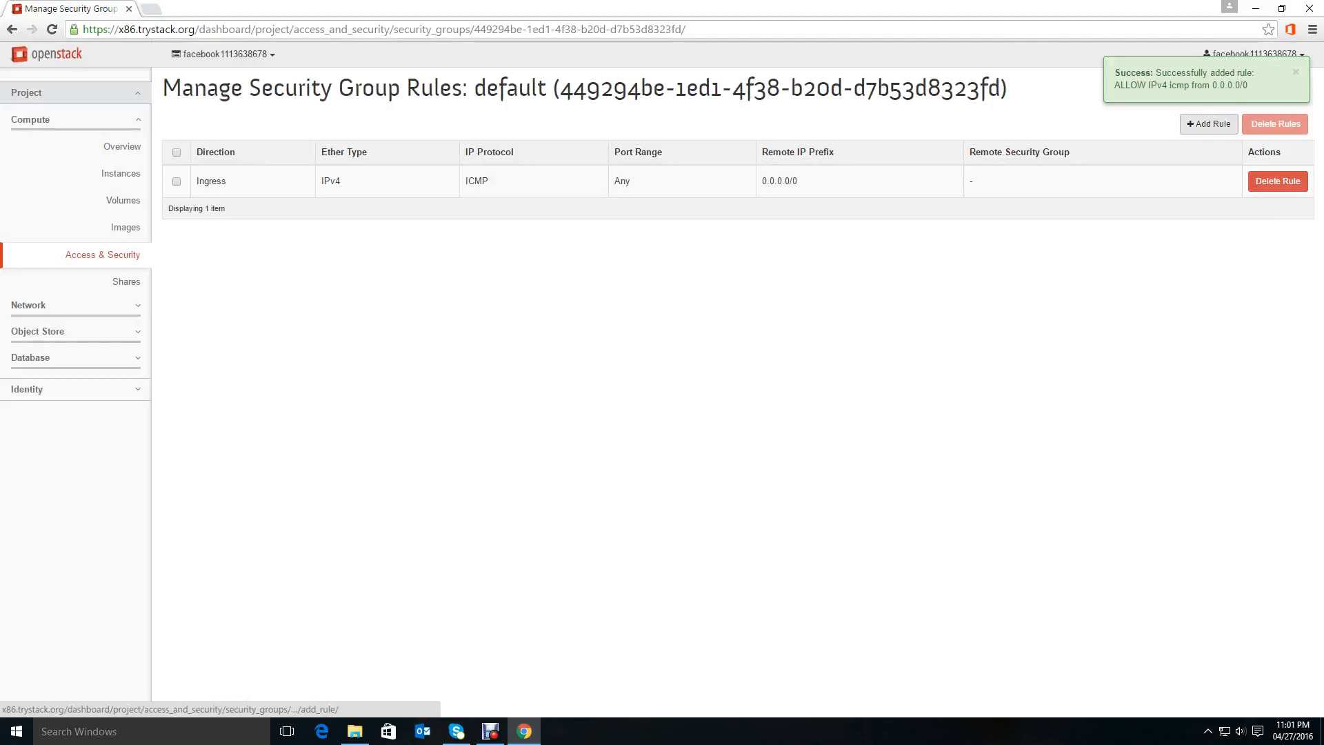
- Add an egress ALL ICMP rule to the default security group for CIDR 0.0.0.0/0
left_click(1208, 125)
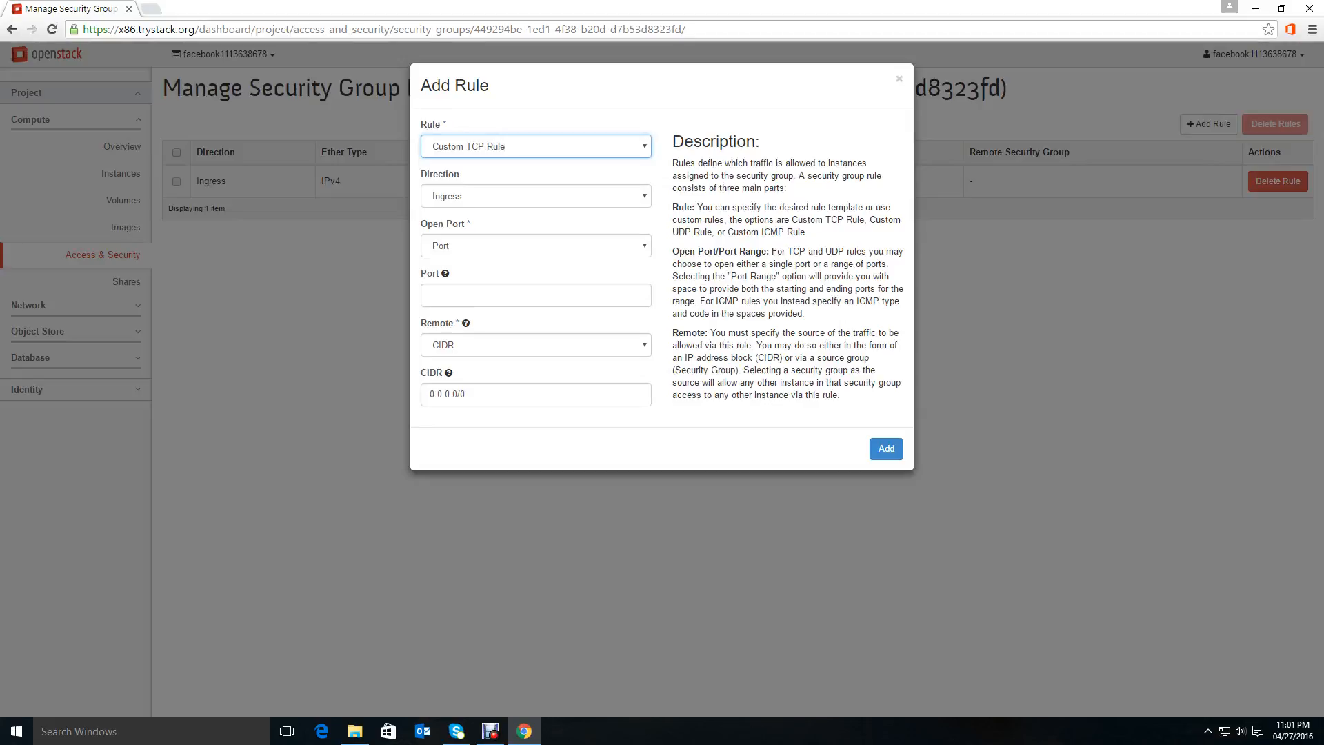
left_click(535, 147)
left_click(530, 210)
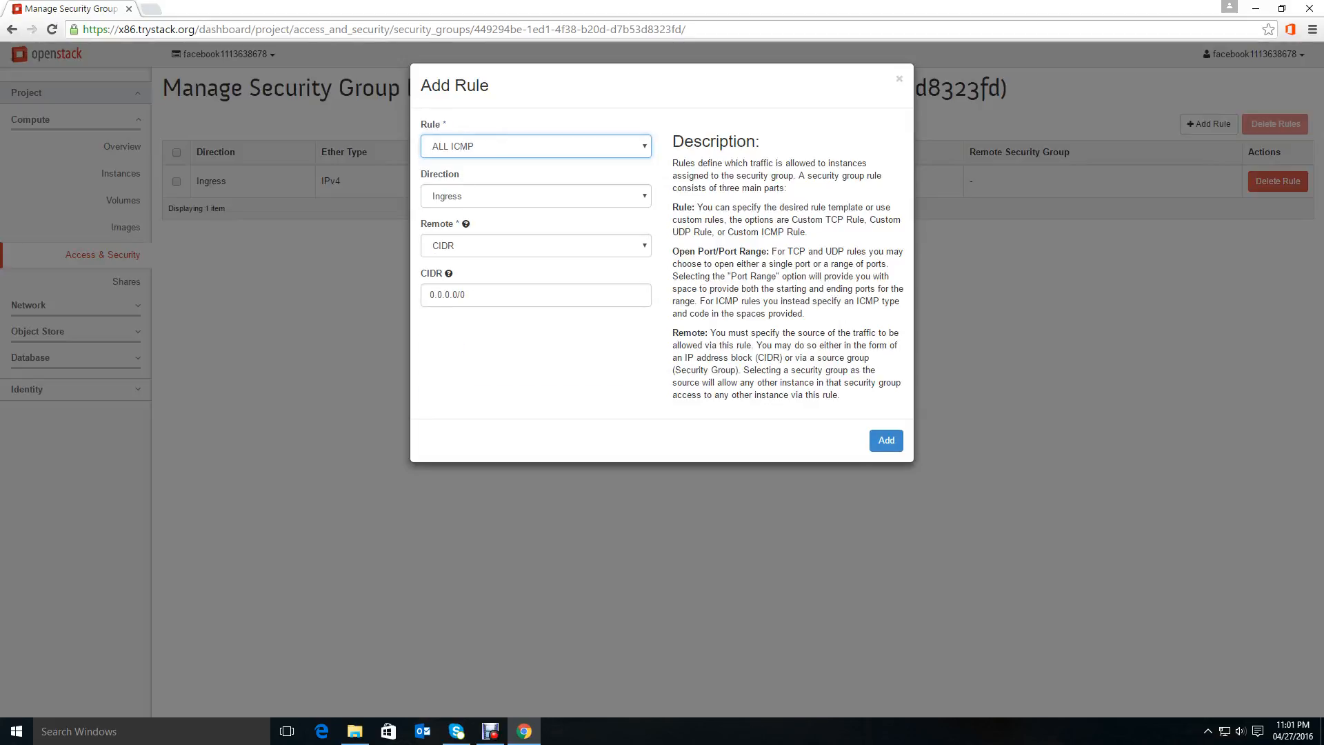
left_click(535, 197)
left_click(446, 226)
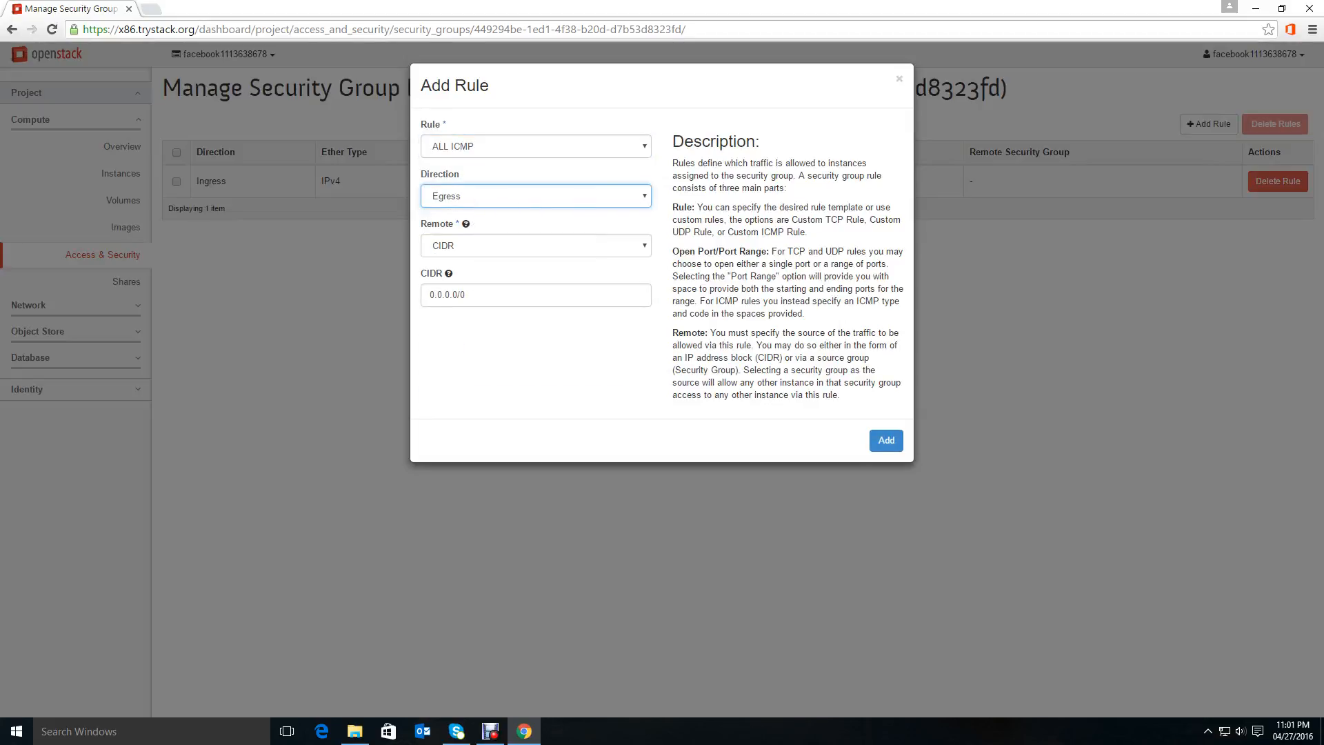
left_click(886, 440)
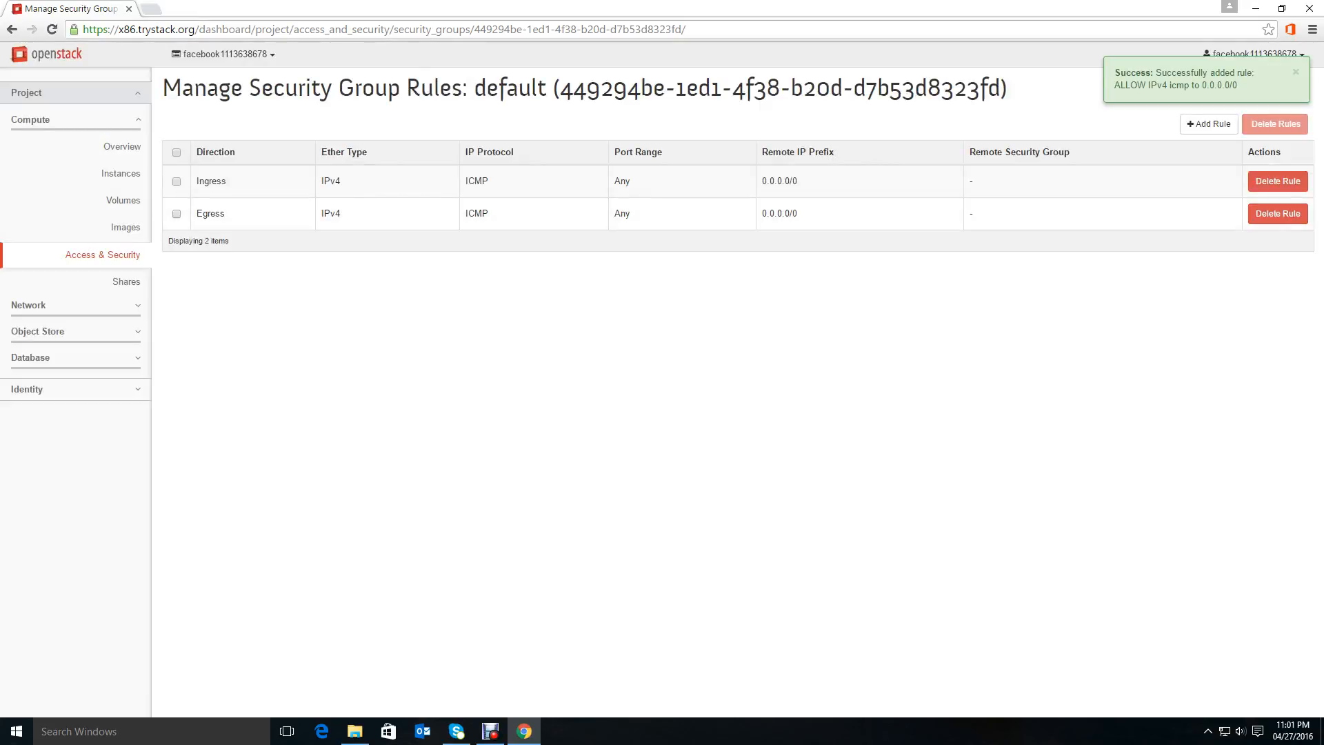
- Add an ingress ALL TCP rule to the default security group for CIDR 0.0.0.0/0
left_click(1207, 123)
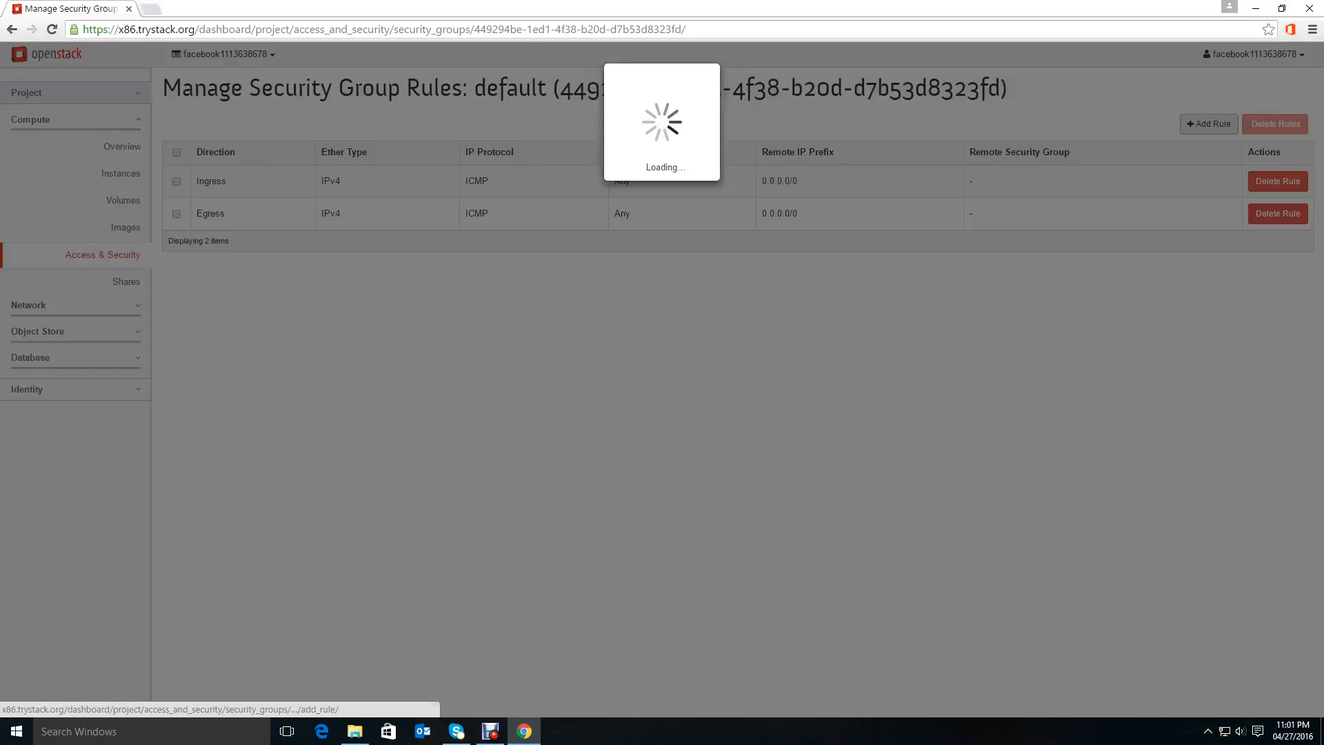
left_click(536, 146)
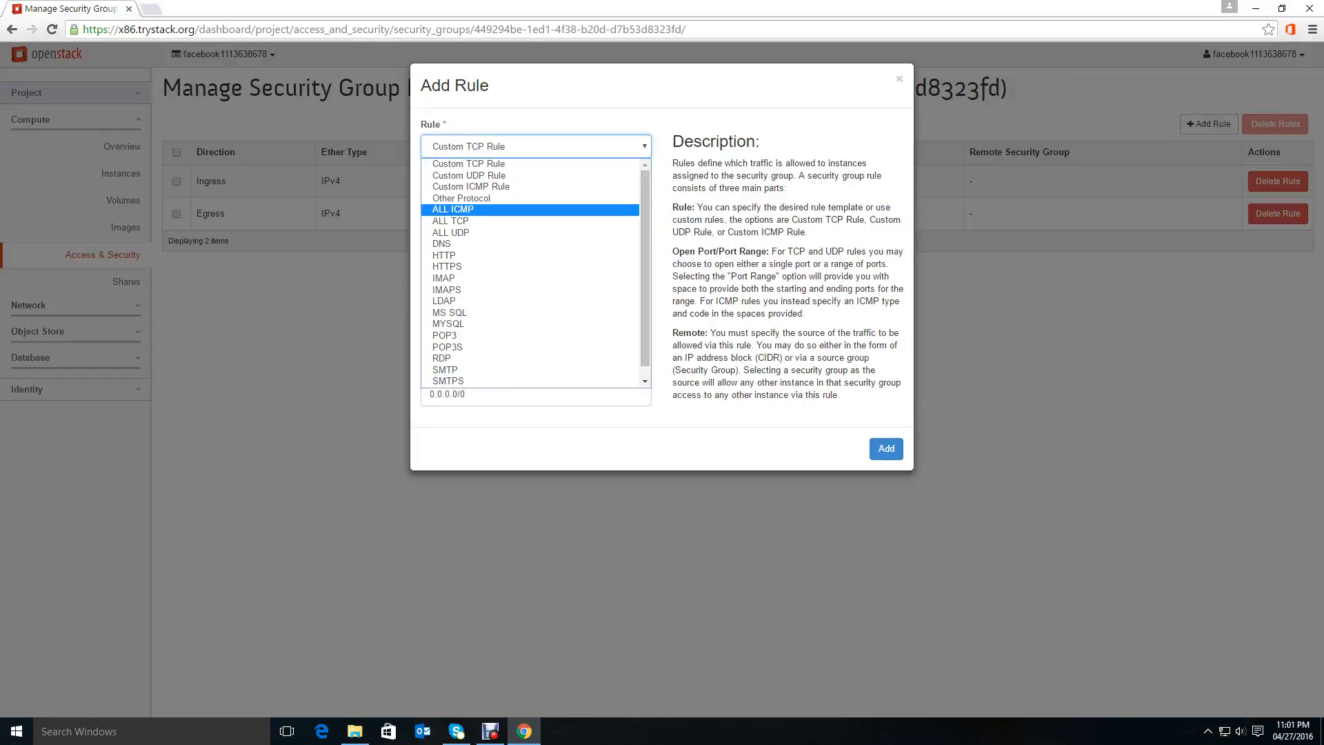
left_click(468, 221)
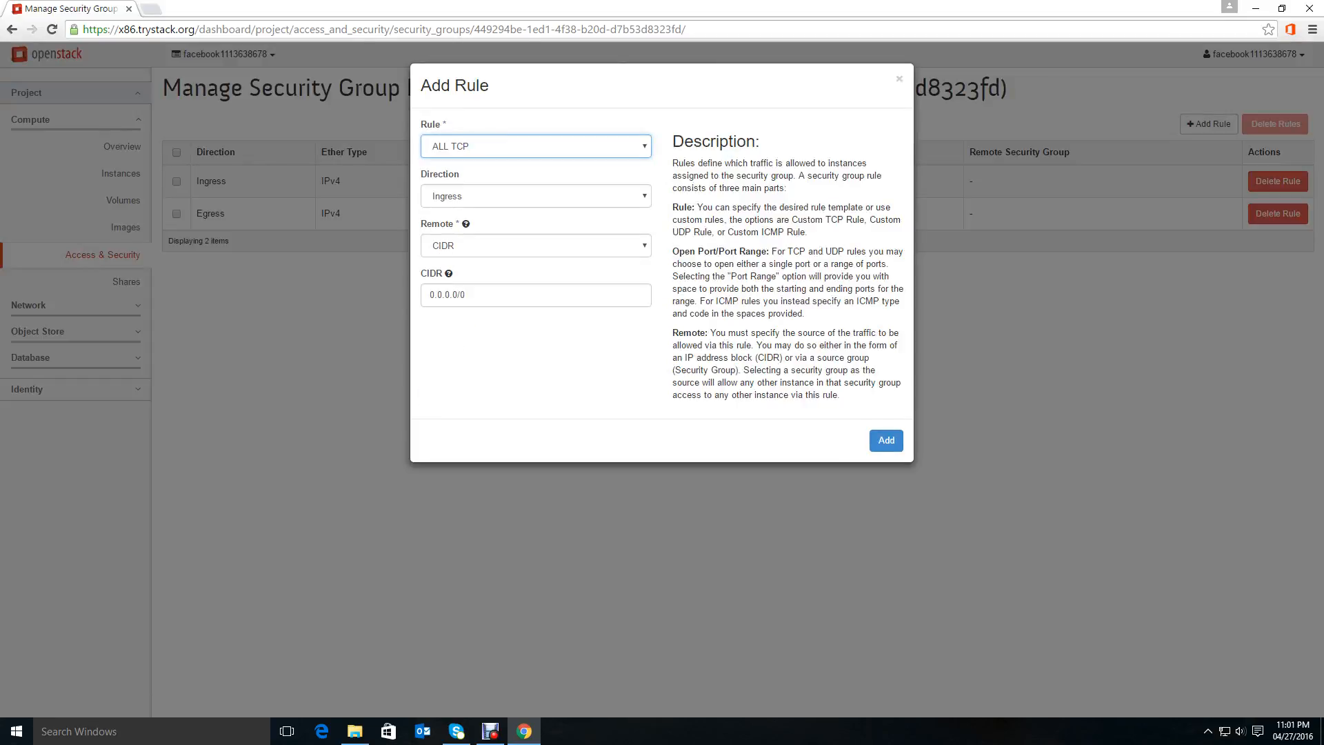
left_click(886, 440)
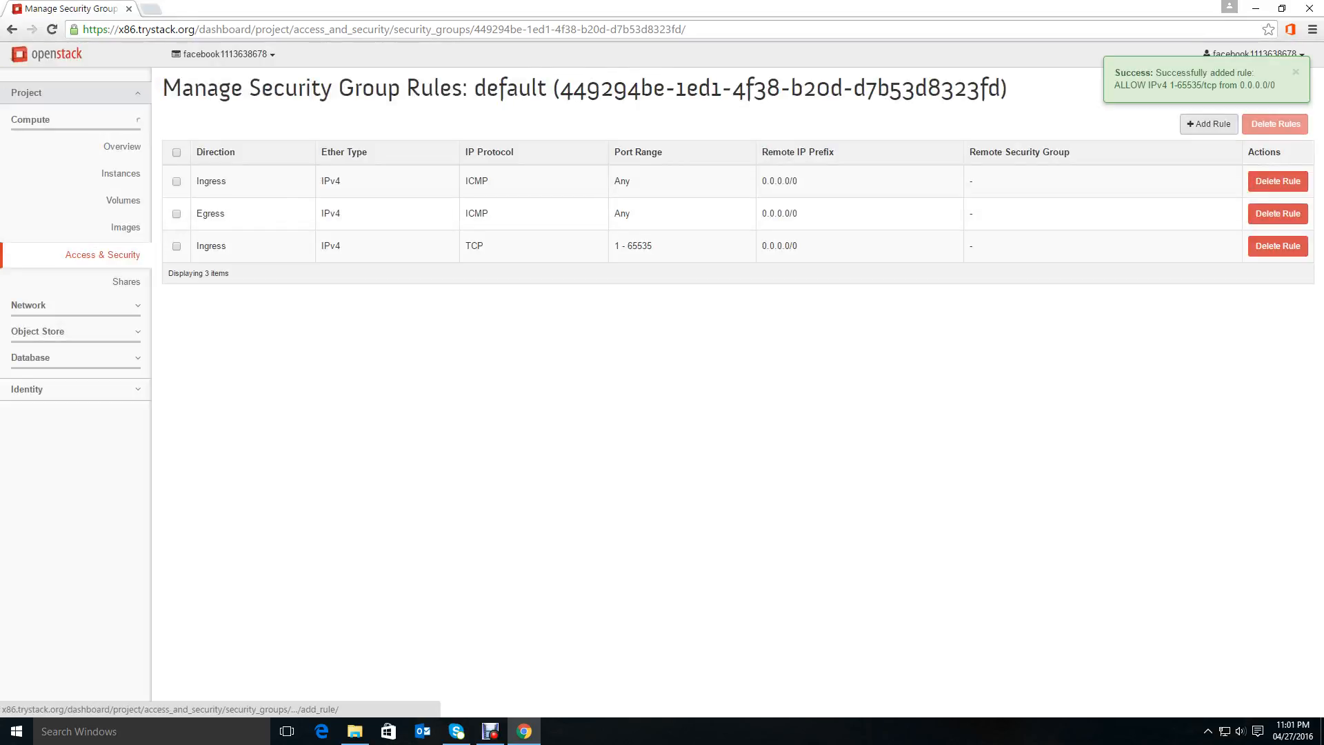
- Add an egress ALL TCP rule to the default security group for CIDR 0.0.0.0/0
left_click(1208, 124)
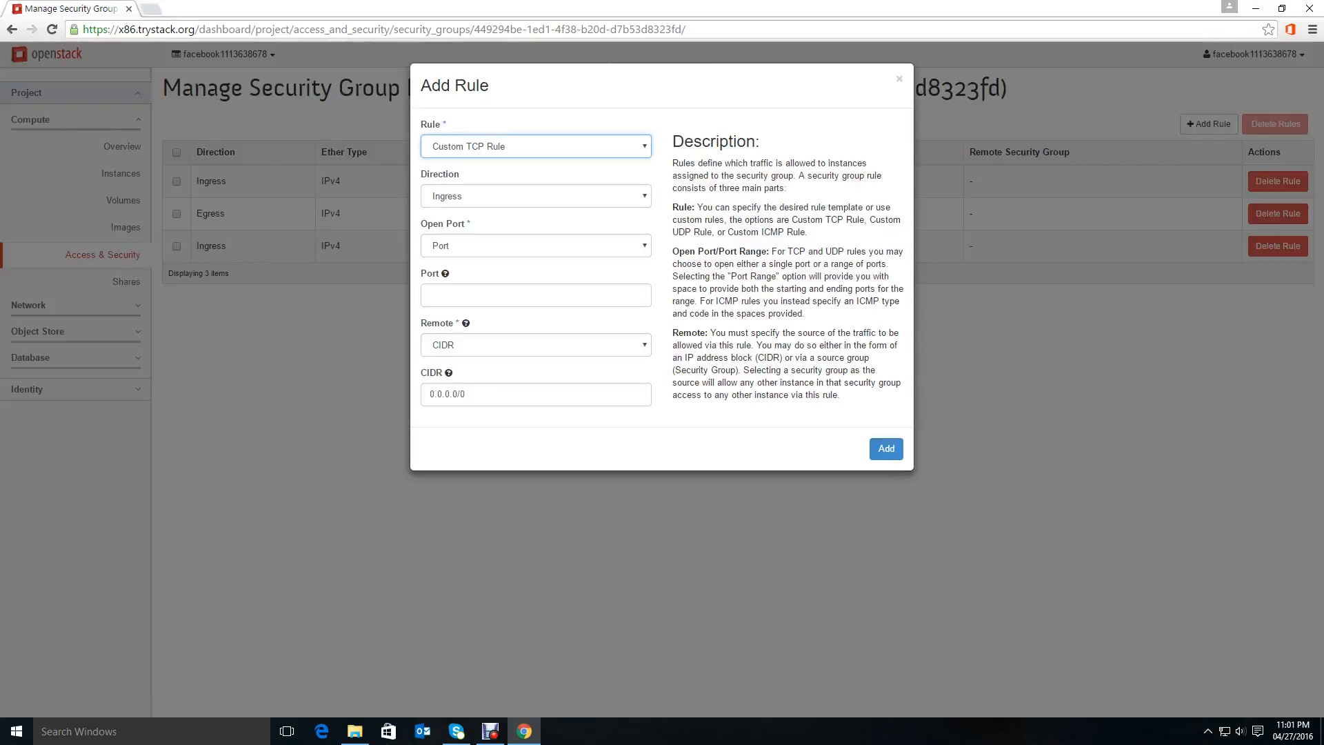
left_click(536, 146)
left_click(510, 222)
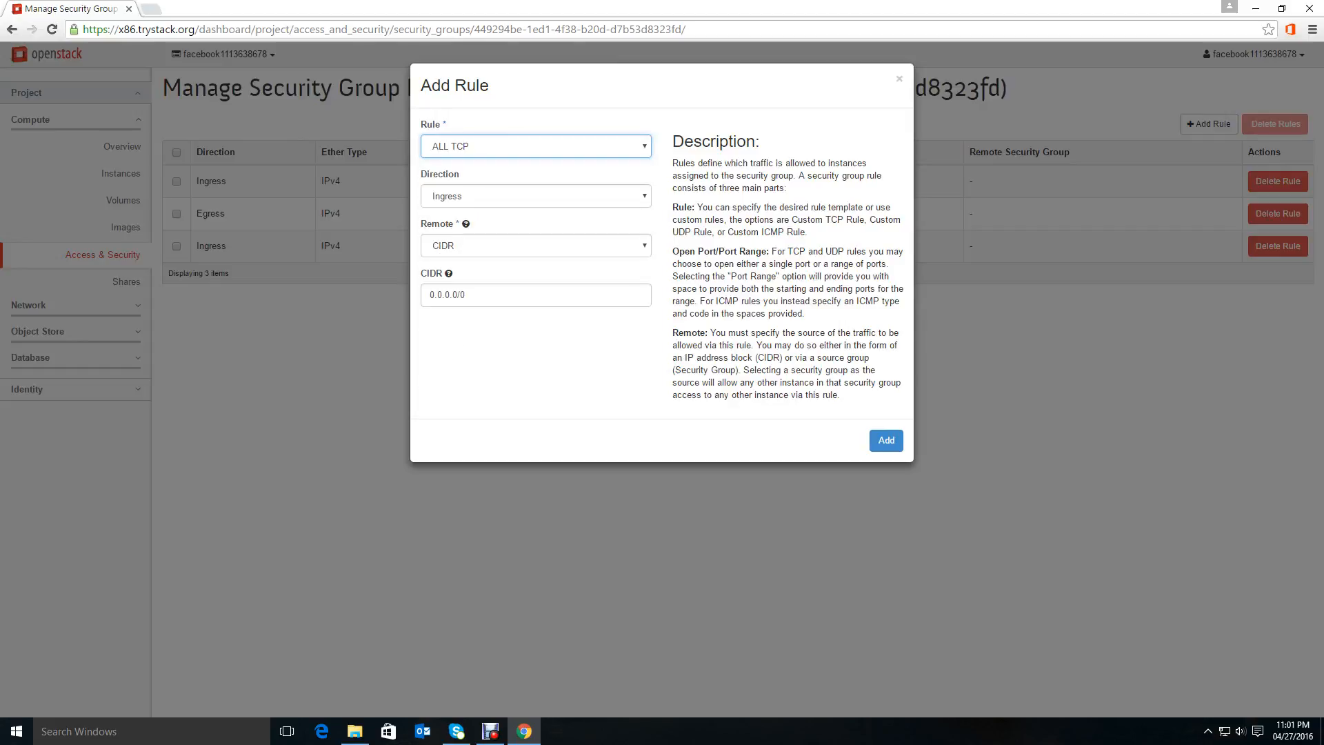
left_click(536, 196)
left_click(482, 225)
left_click(886, 440)
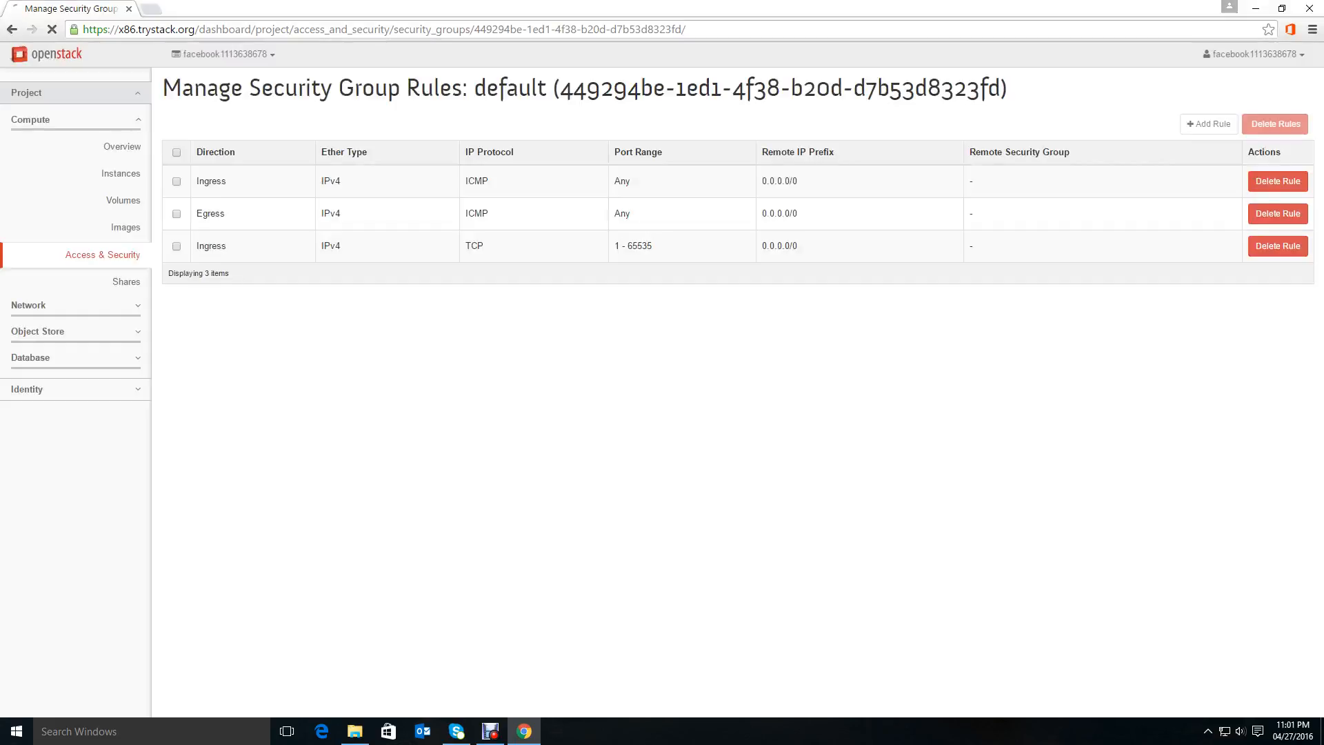
- Add an ingress ALL UDP rule to the default security group for CIDR 0.0.0.0/0
left_click(1208, 123)
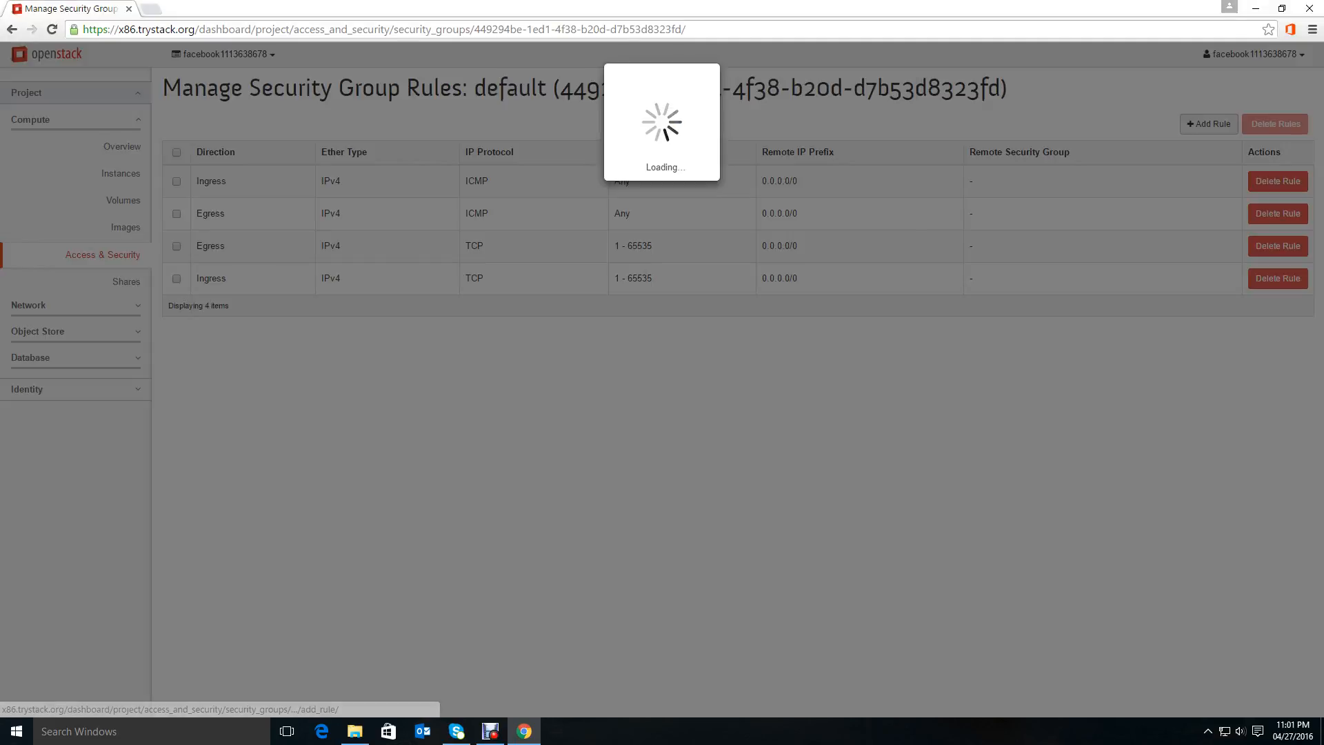
left_click(536, 146)
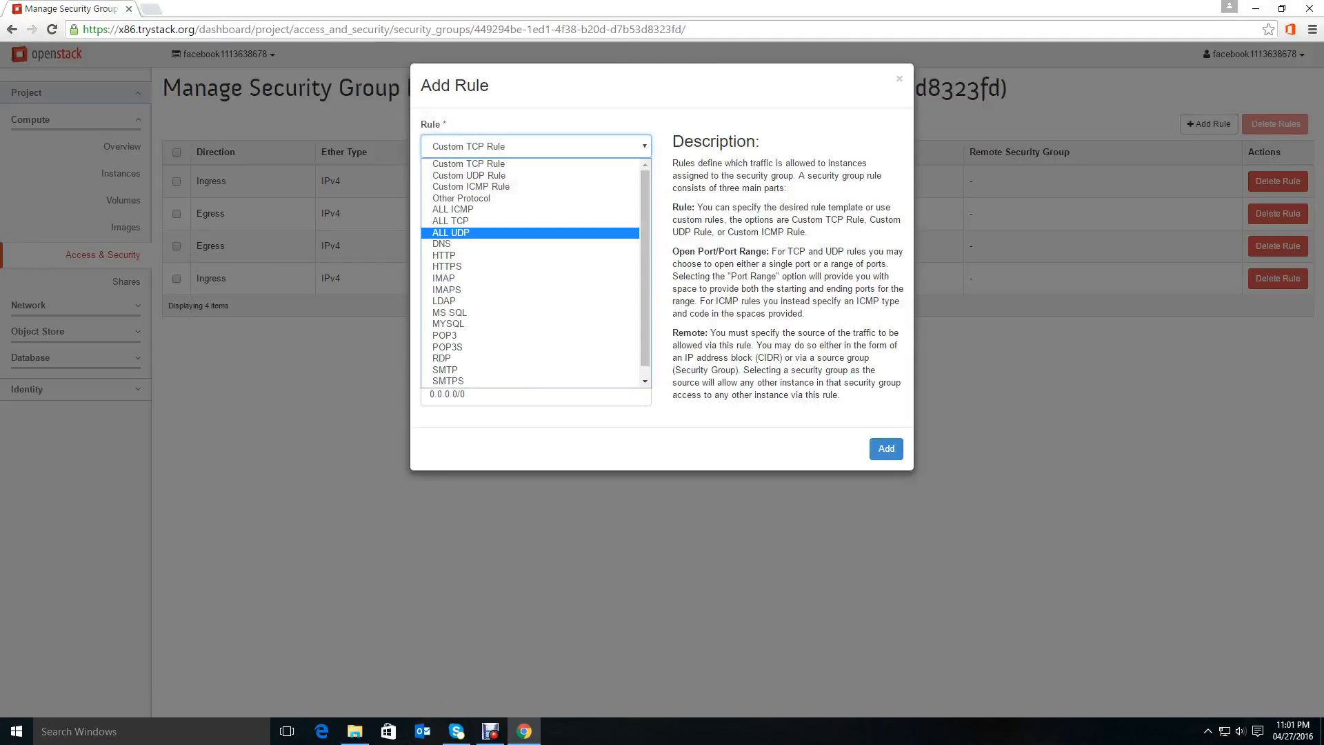
key("Return")
left_click(886, 440)
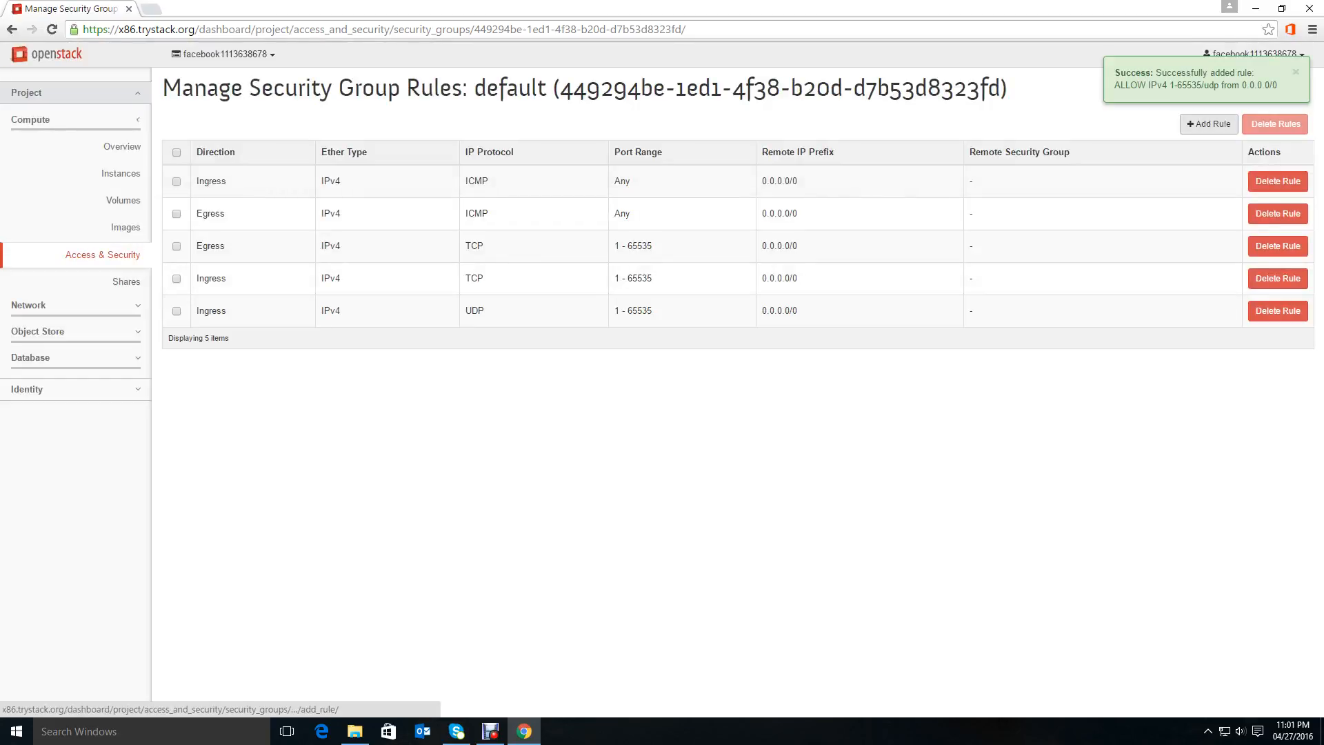
- Add an egress ALL UDP rule to the default security group for CIDR 0.0.0.0/0
left_click(1209, 124)
left_click(536, 146)
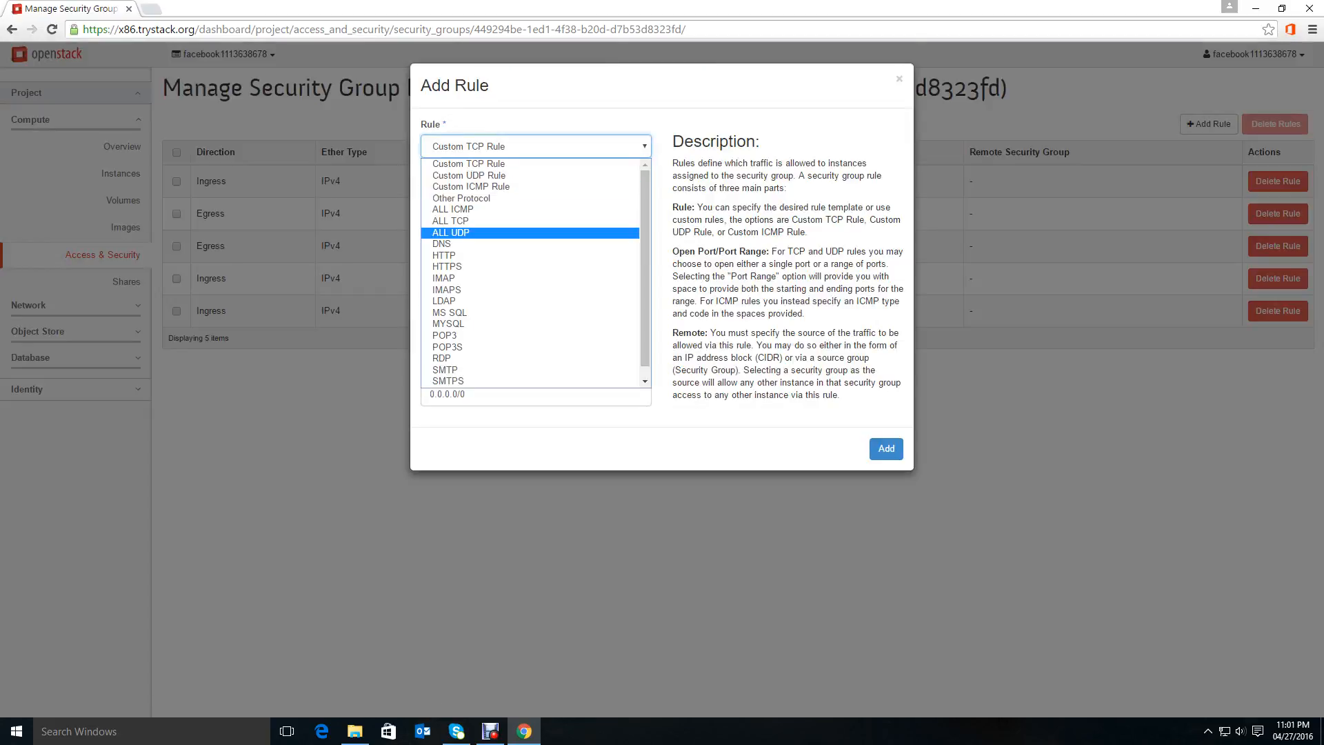
left_click(482, 233)
left_click(536, 196)
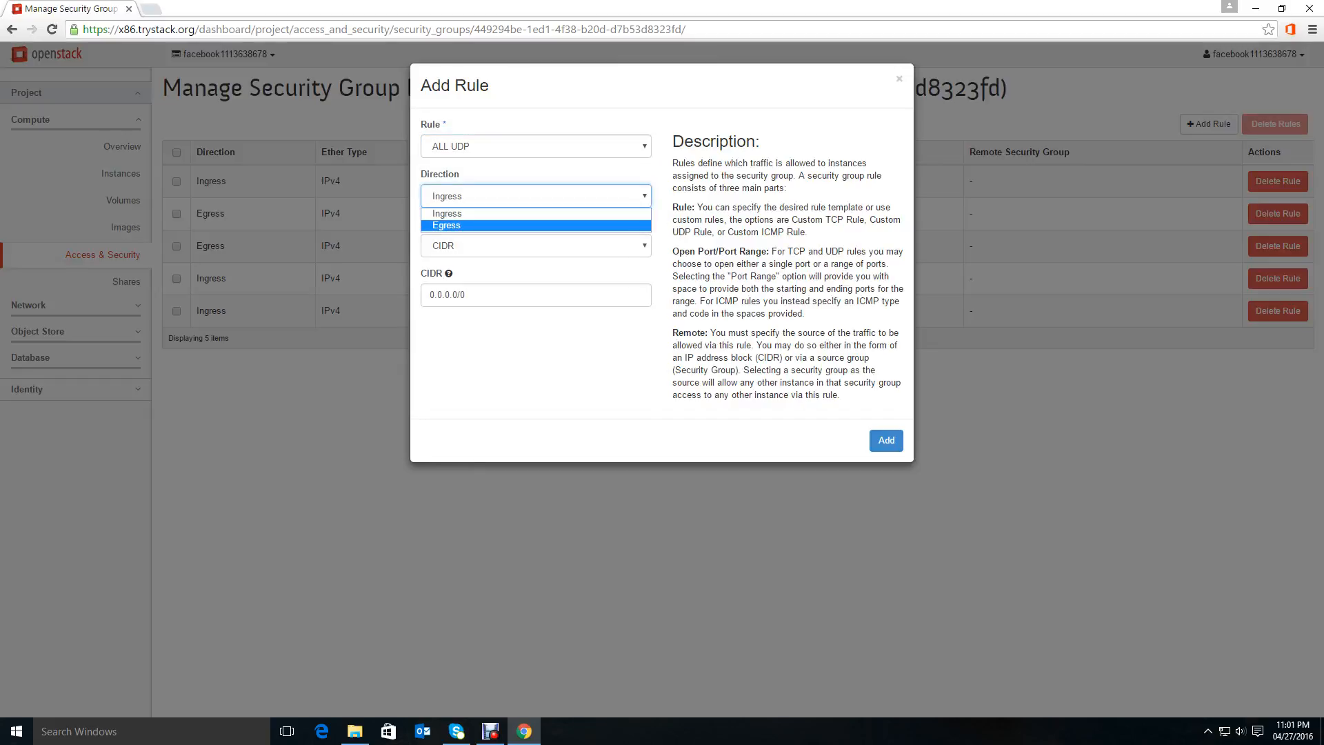
left_click(483, 226)
left_click(886, 440)
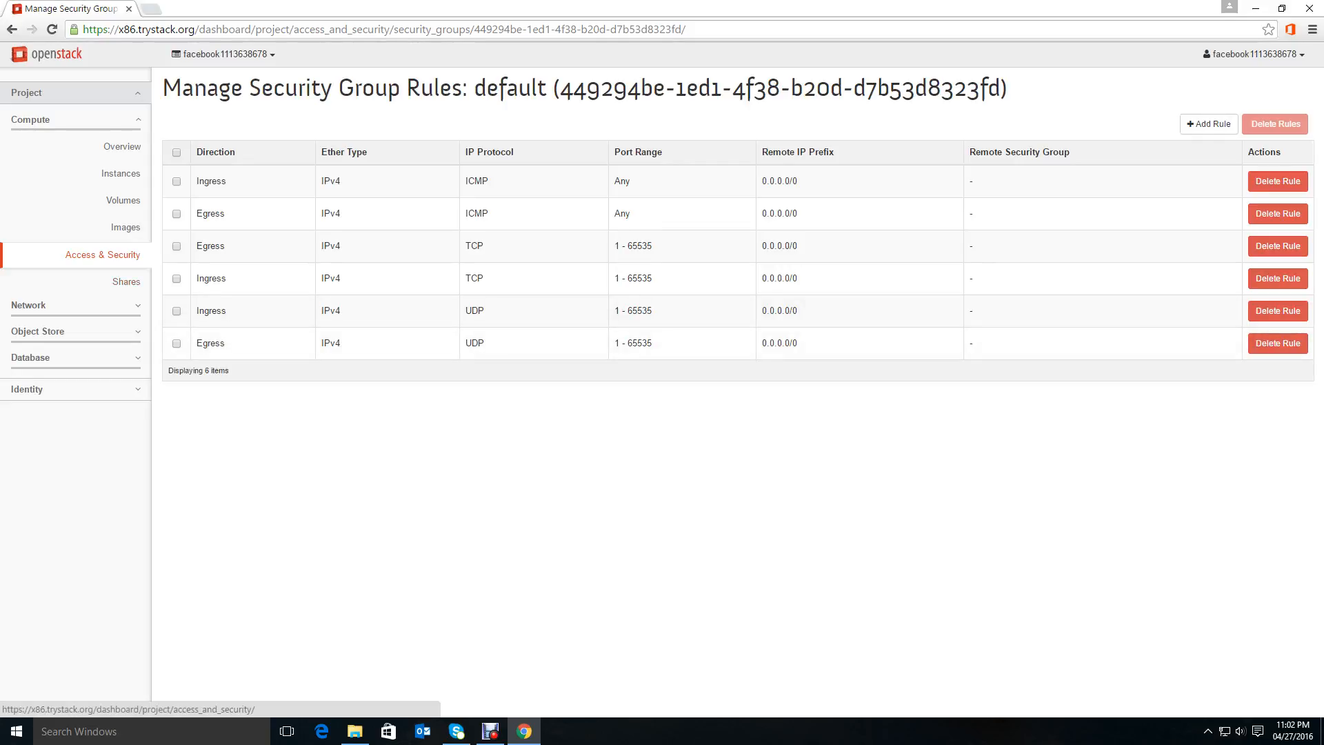
- Look over the available public images and the project's volumes
left_click(125, 227)
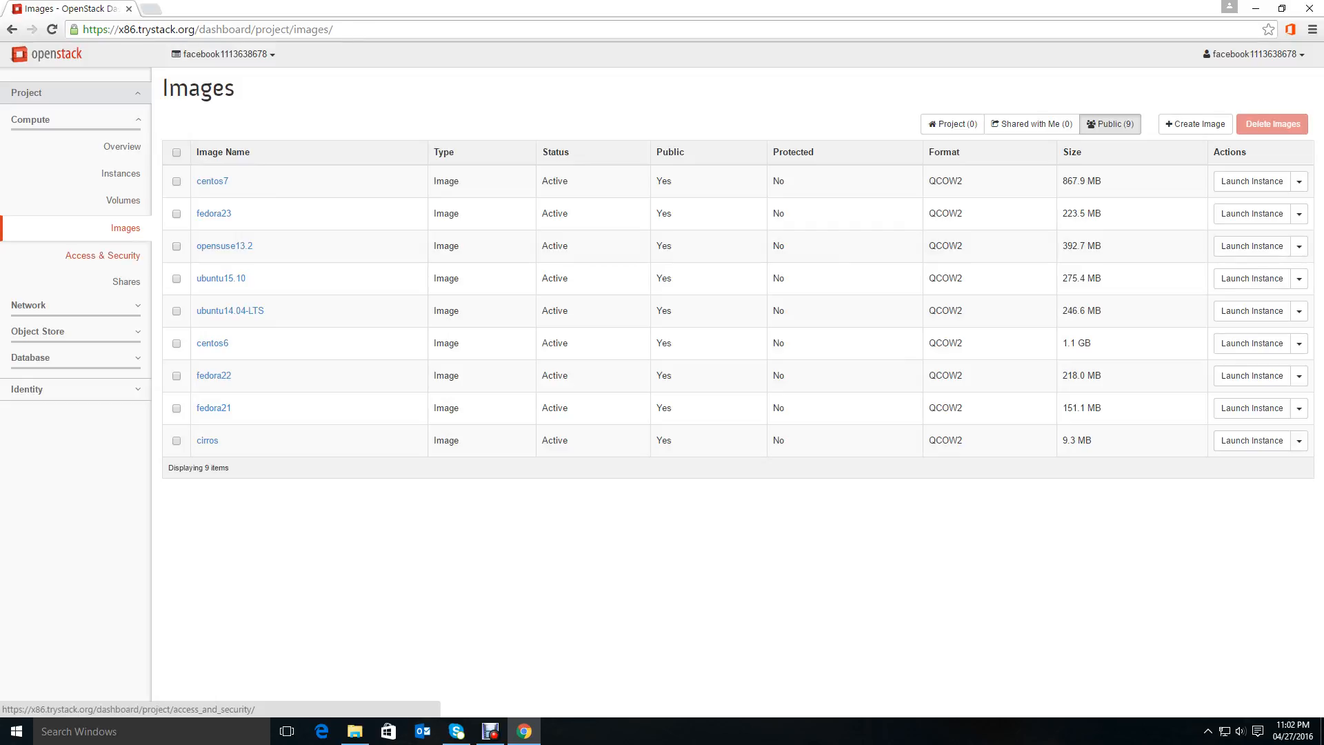
left_click(122, 199)
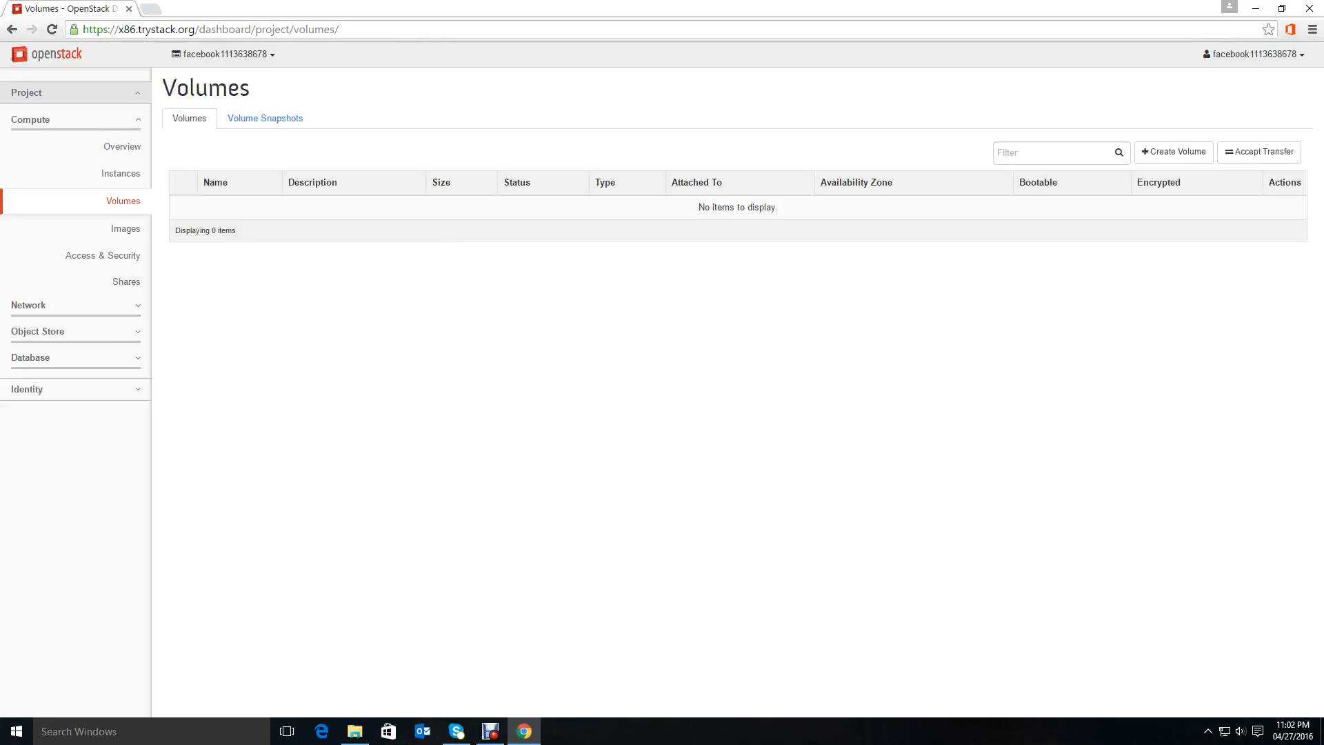
left_click(126, 228)
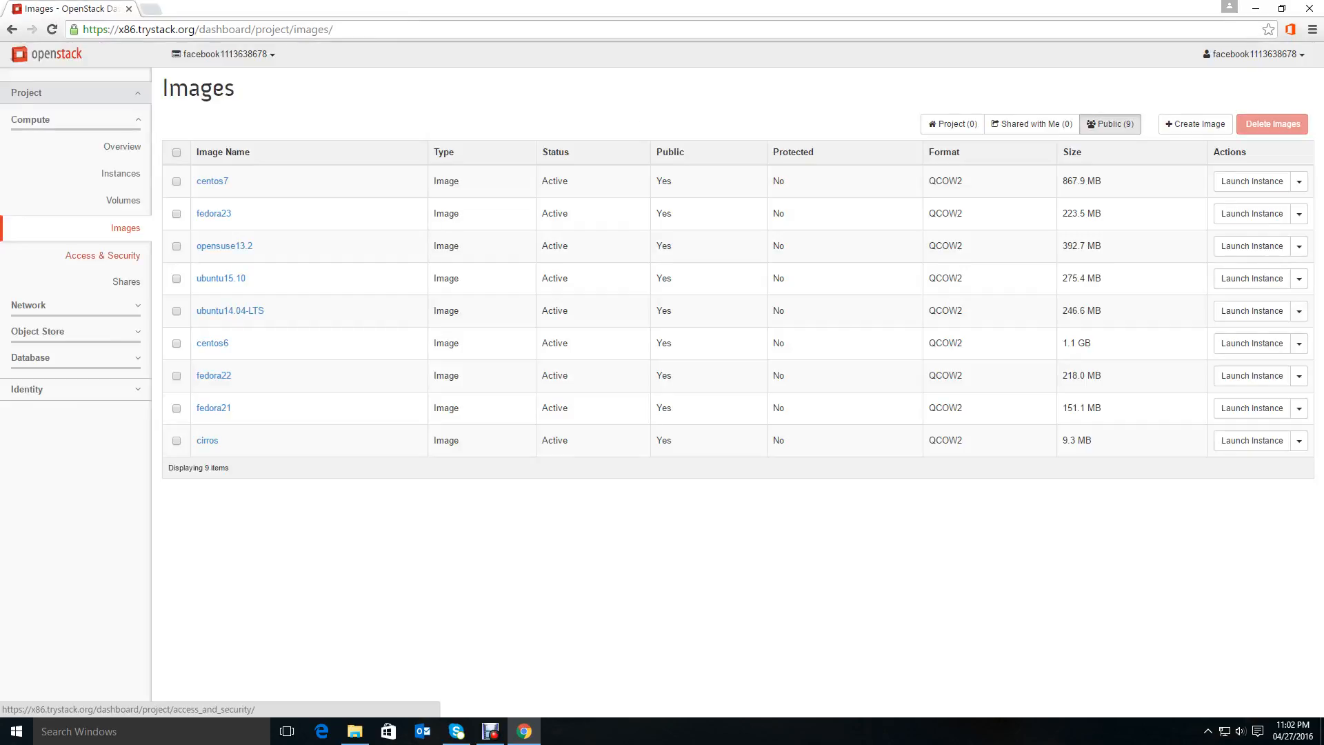
- Create a key pair named my-keypair and save its private key as a PEM file in the Downloads folder
left_click(103, 255)
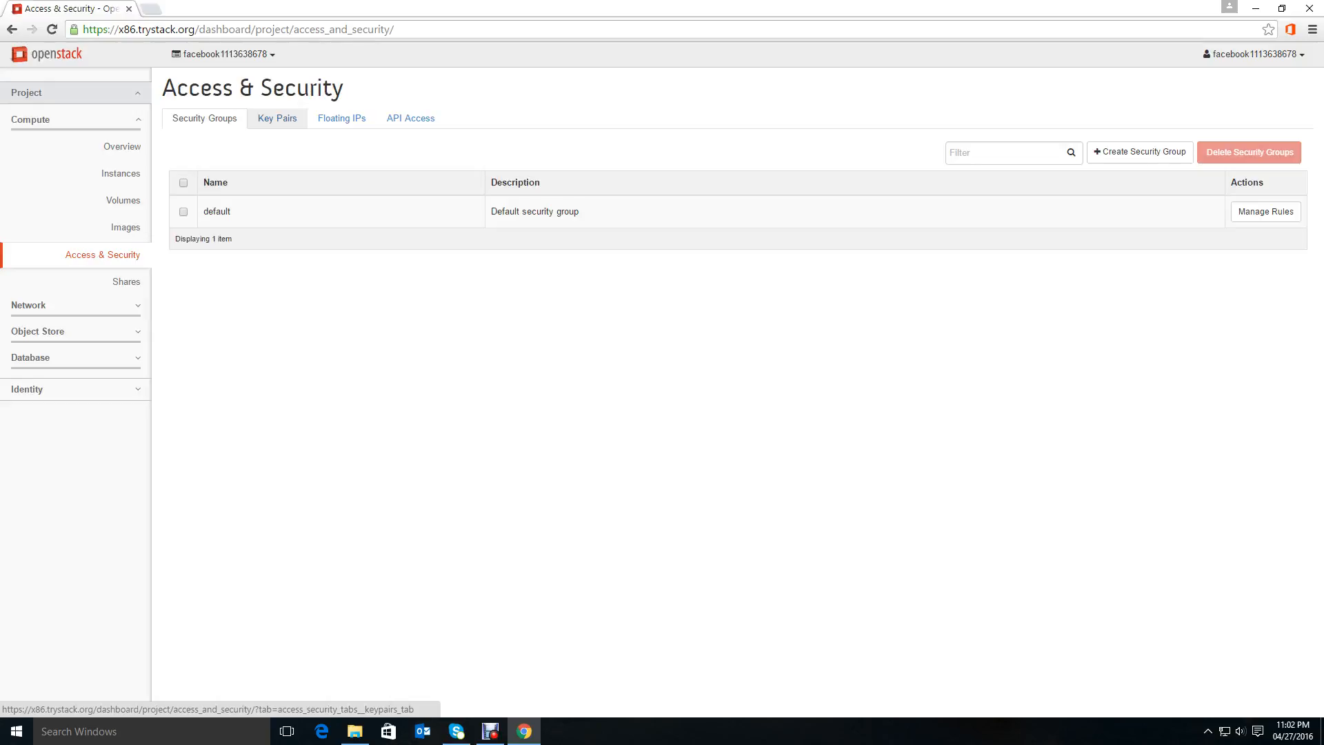
left_click(277, 118)
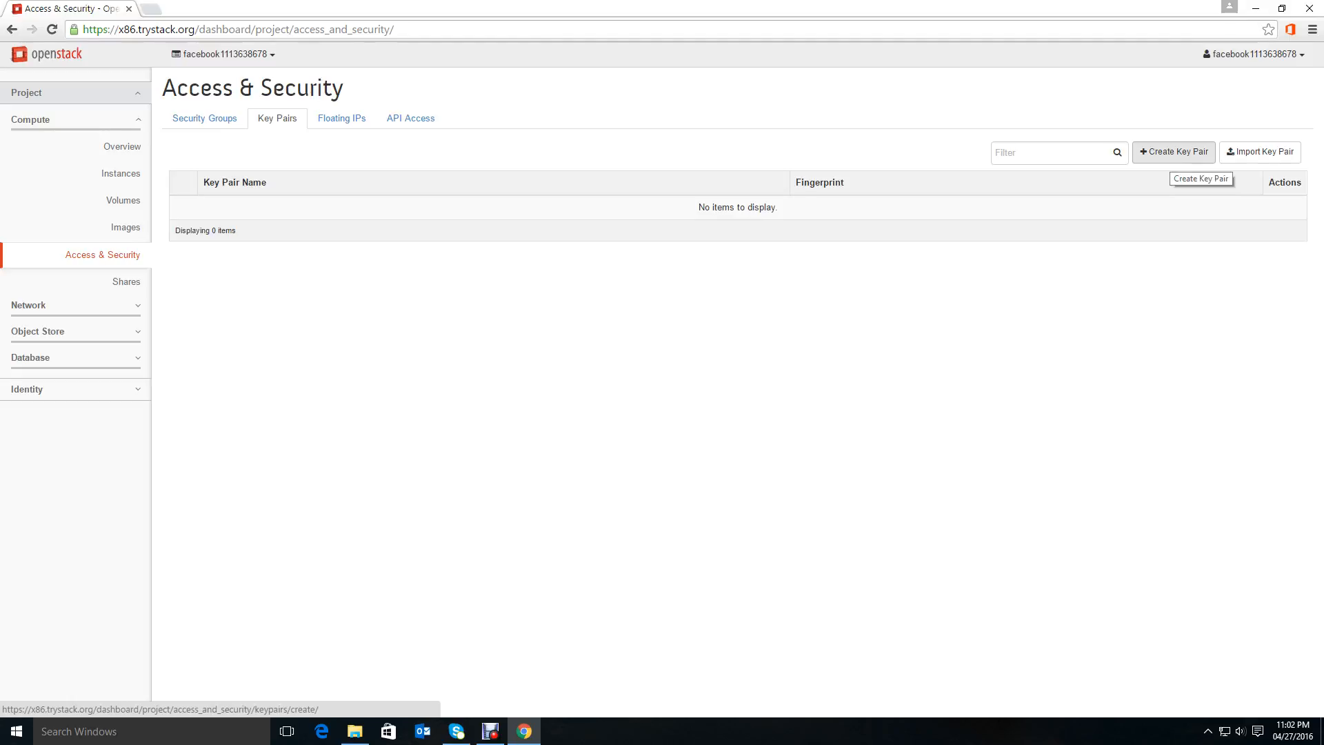
left_click(1175, 153)
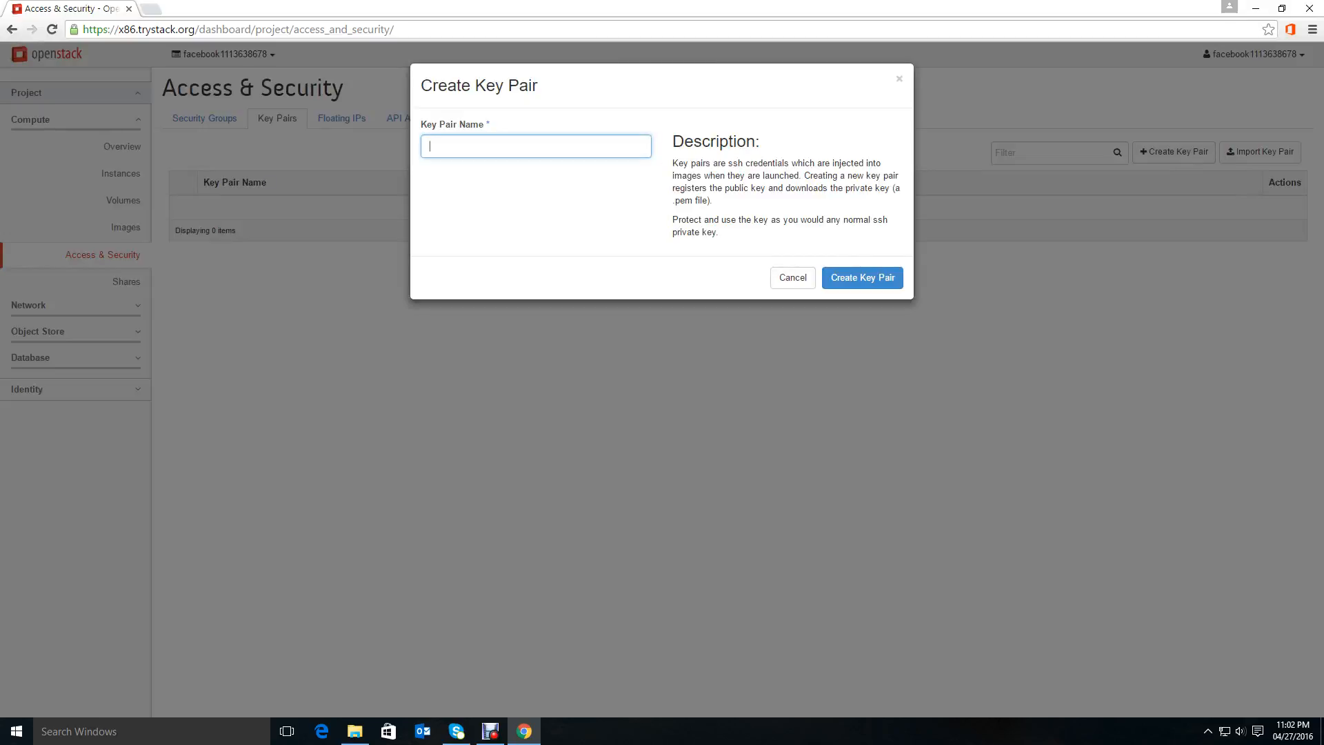
type("my-keypai")
key("Down")
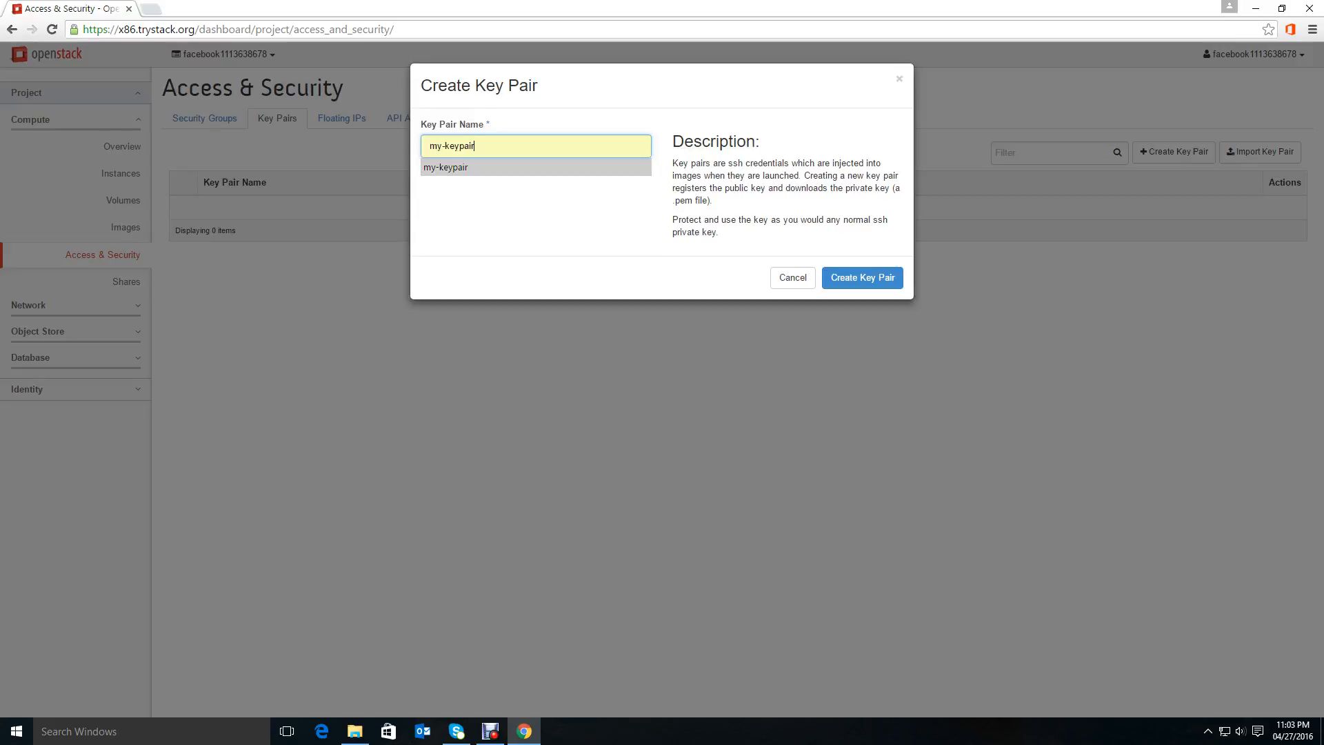
key("Return")
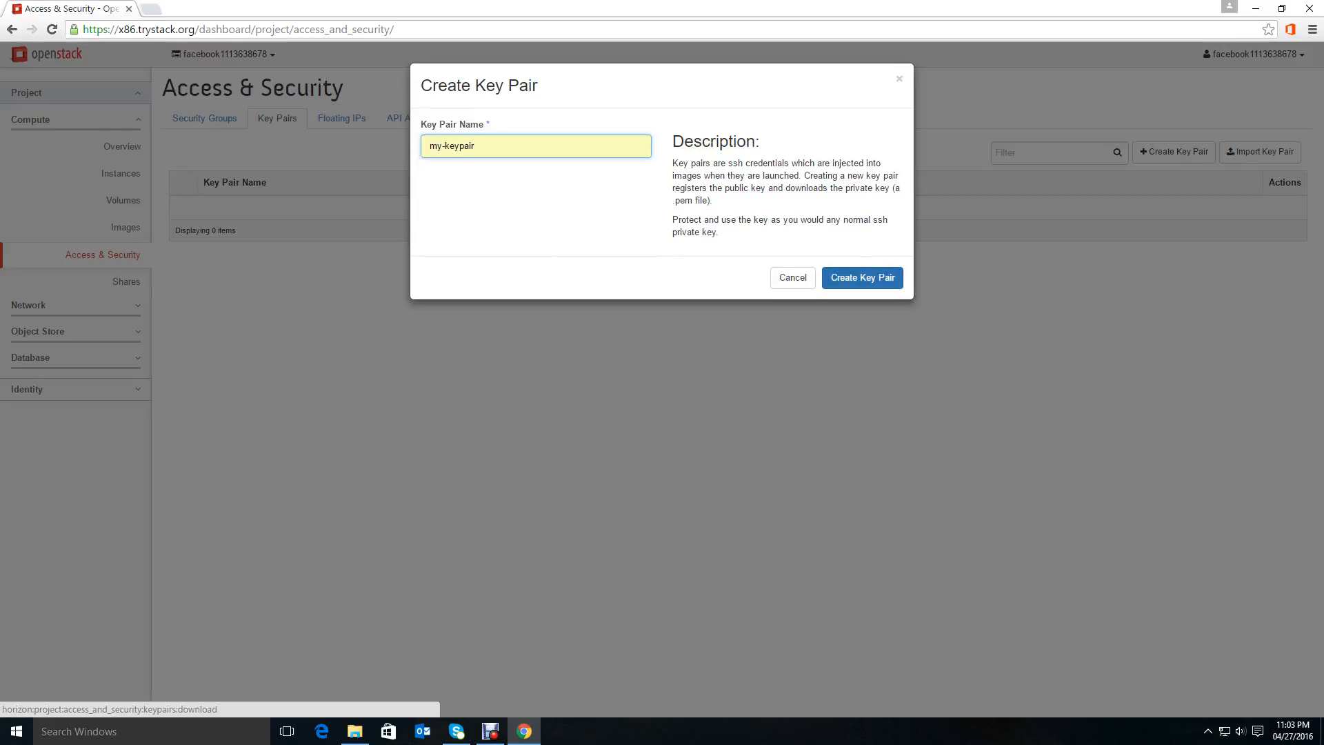
left_click(861, 277)
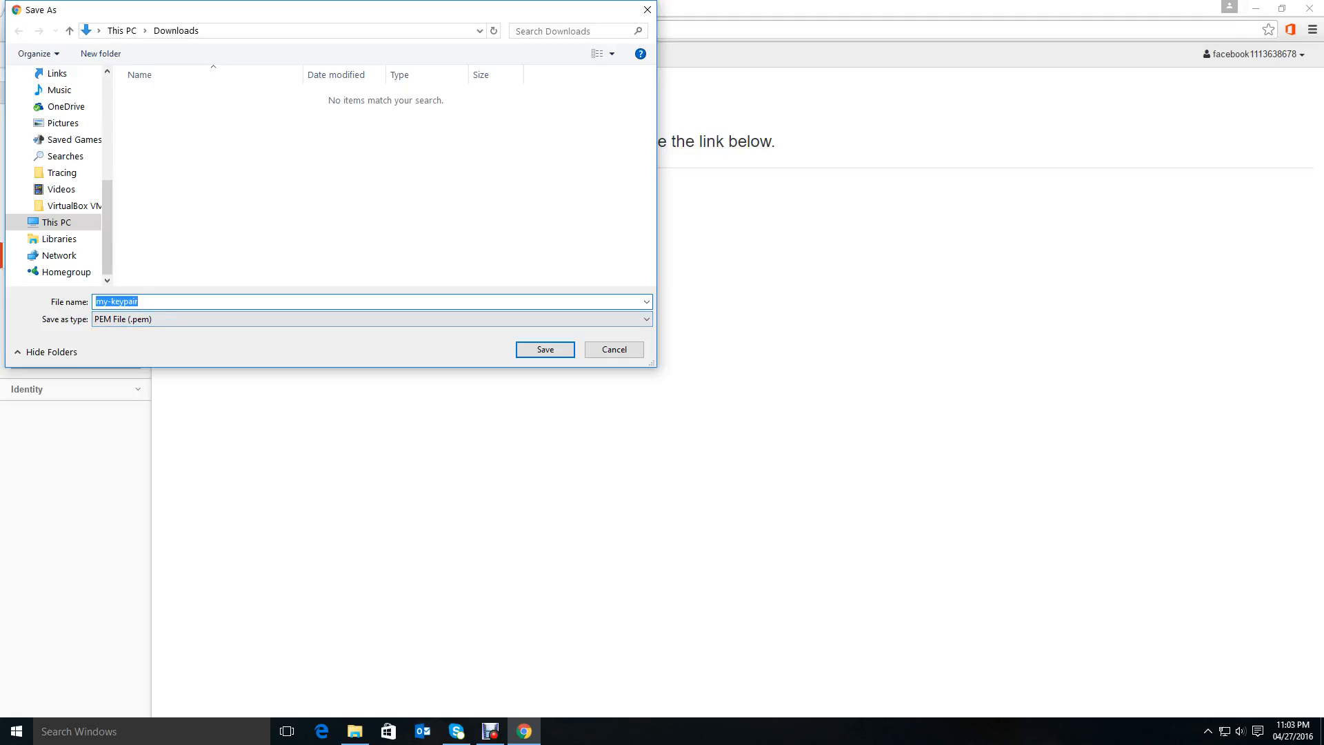
key("Return")
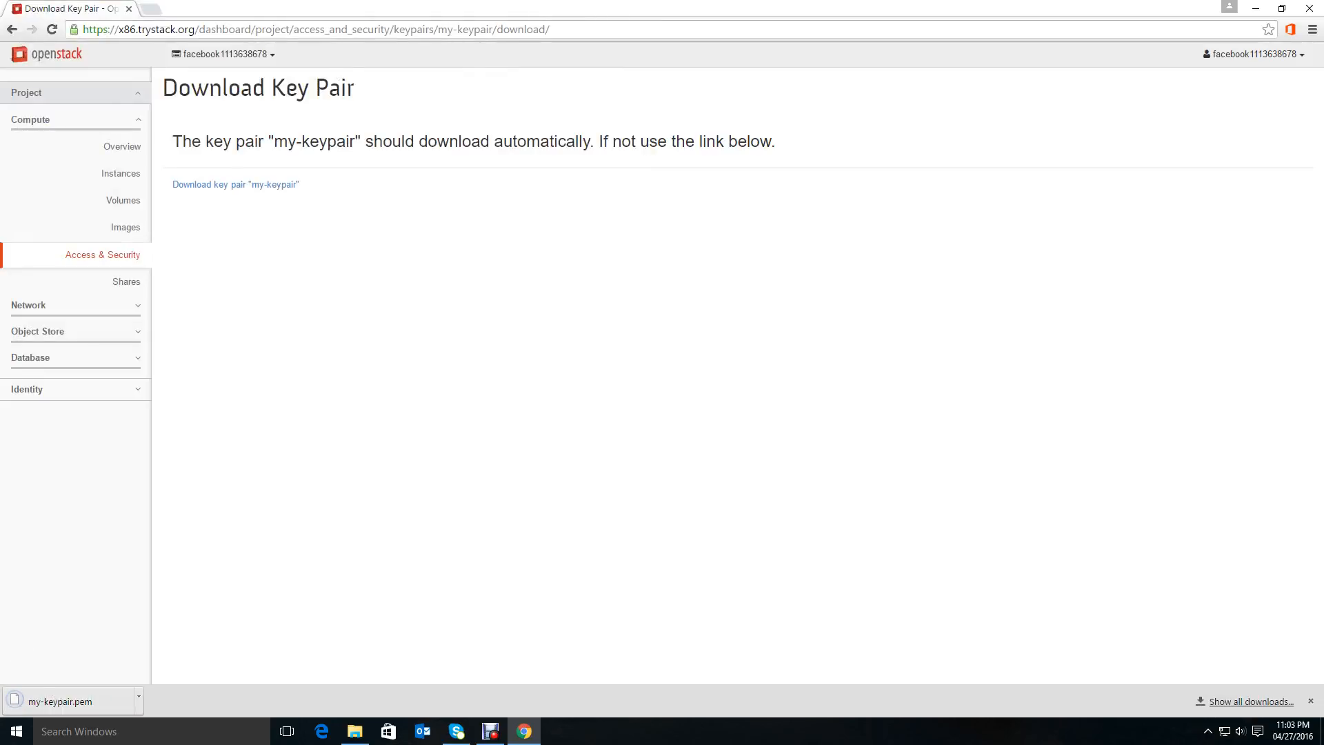
- Check the project's key pairs and floating IPs, and examine how the router links the networks in the network topology
left_click(103, 255)
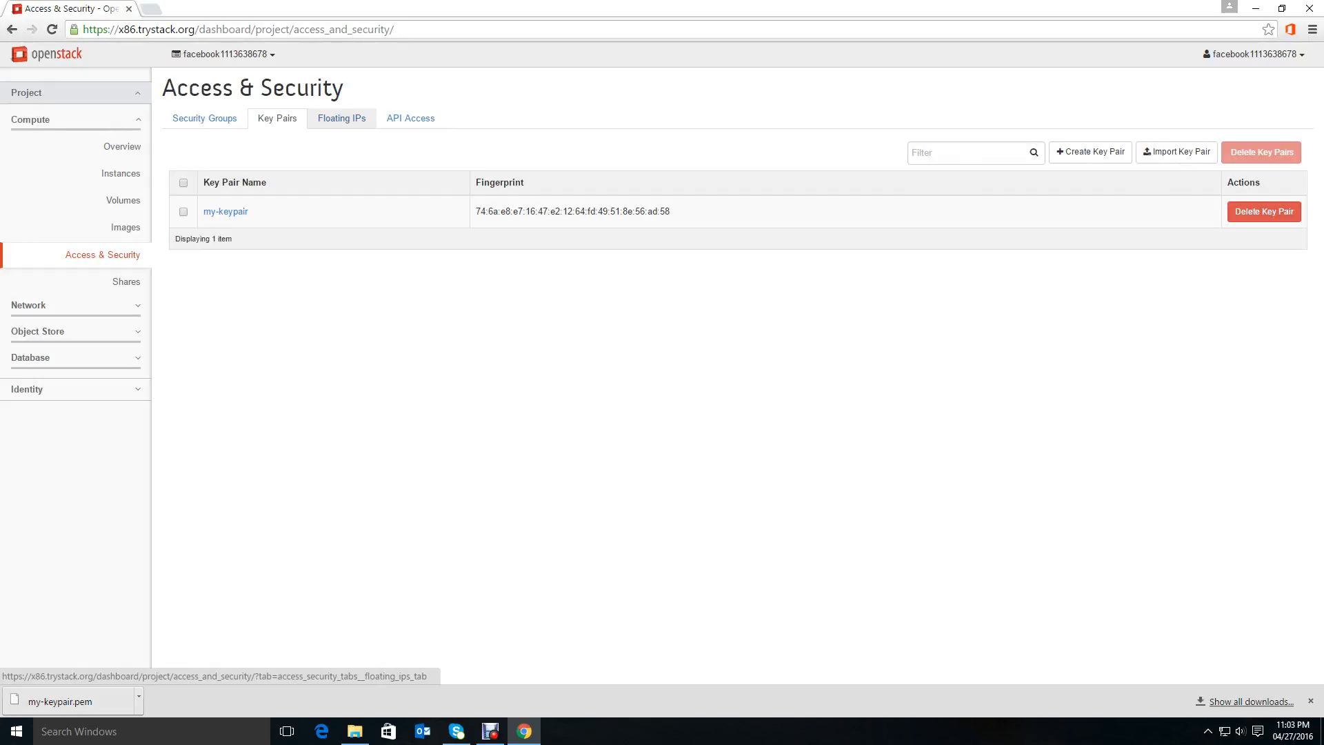
left_click(342, 118)
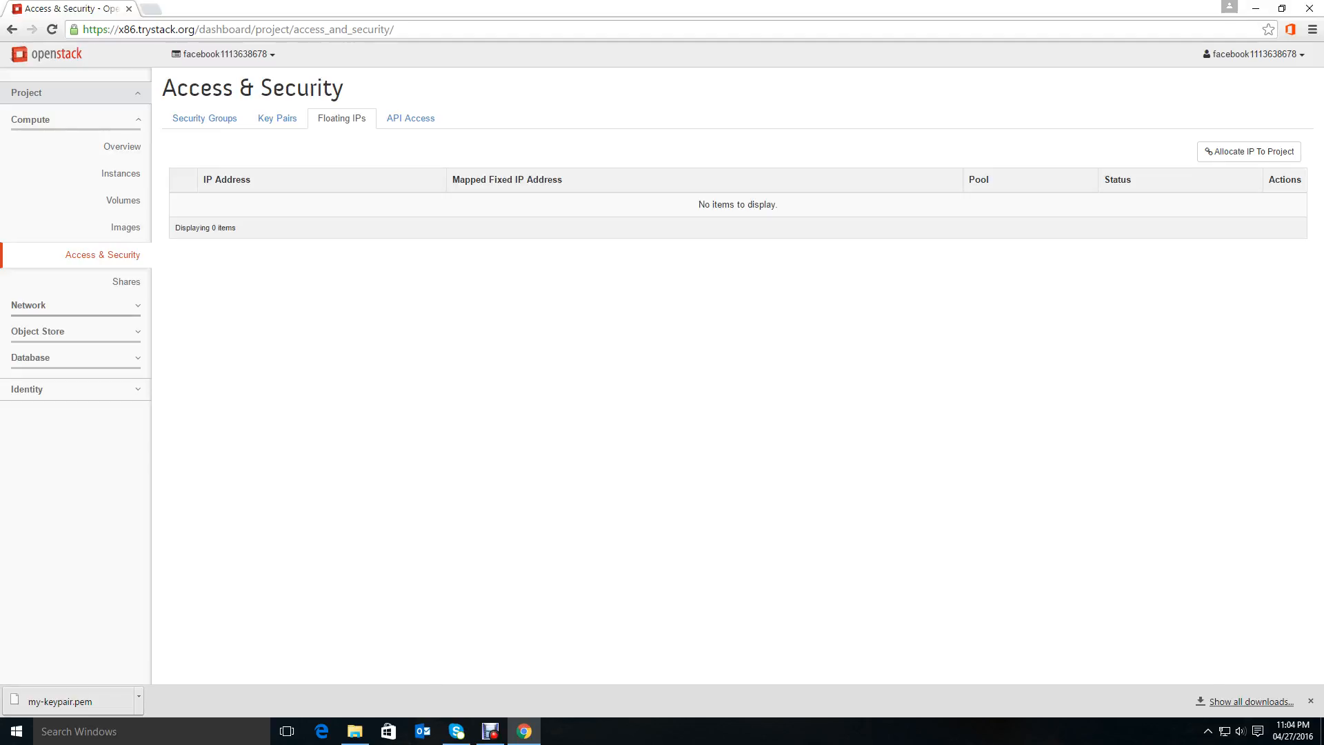
left_click(28, 305)
left_click(105, 173)
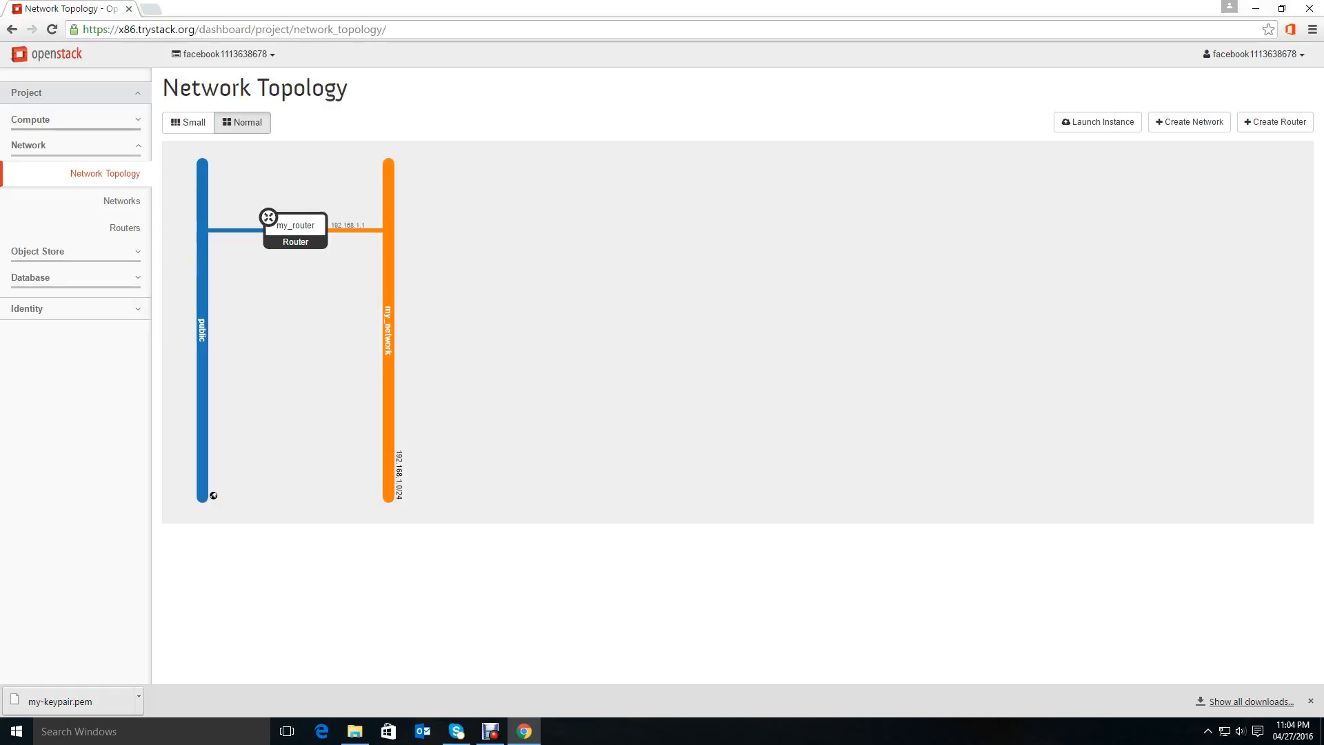
- Allocate a floating IP from the public pool to the project and highlight the allocated address in the floating IP list
left_click(30, 119)
left_click(103, 253)
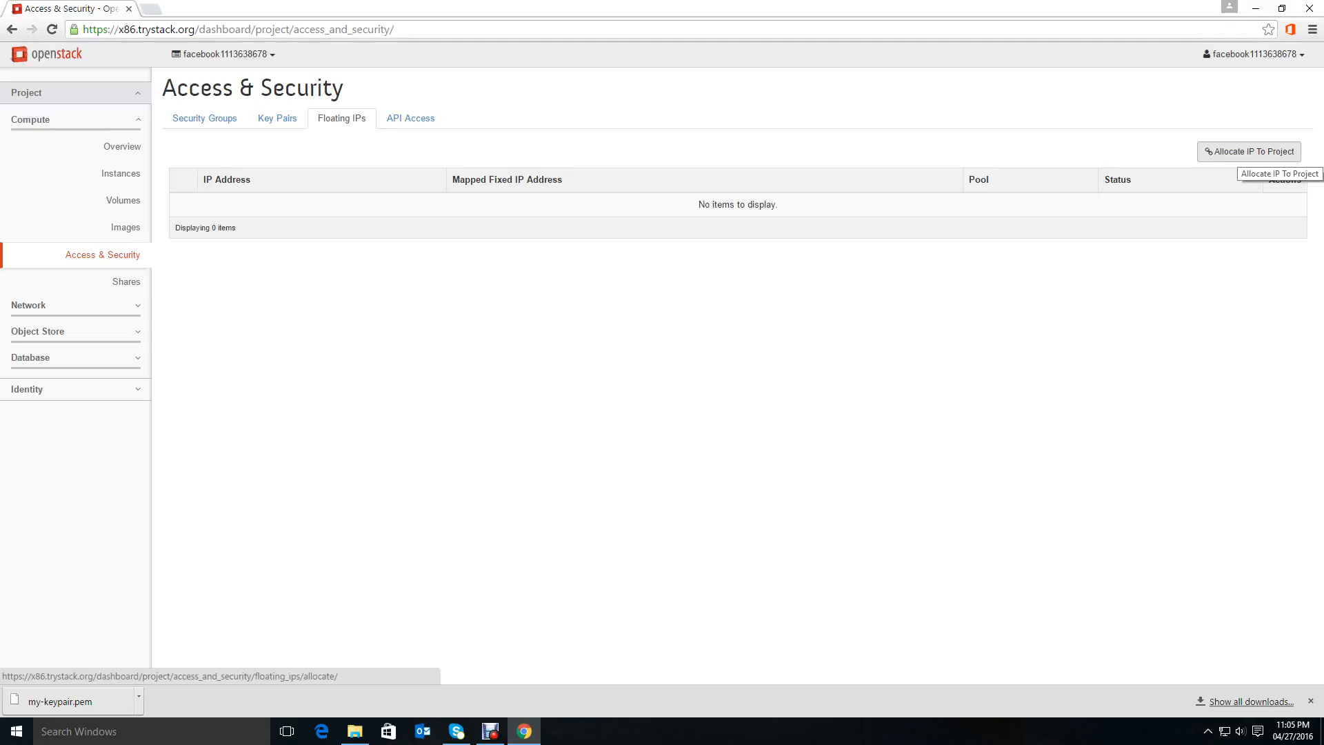
left_click(1241, 153)
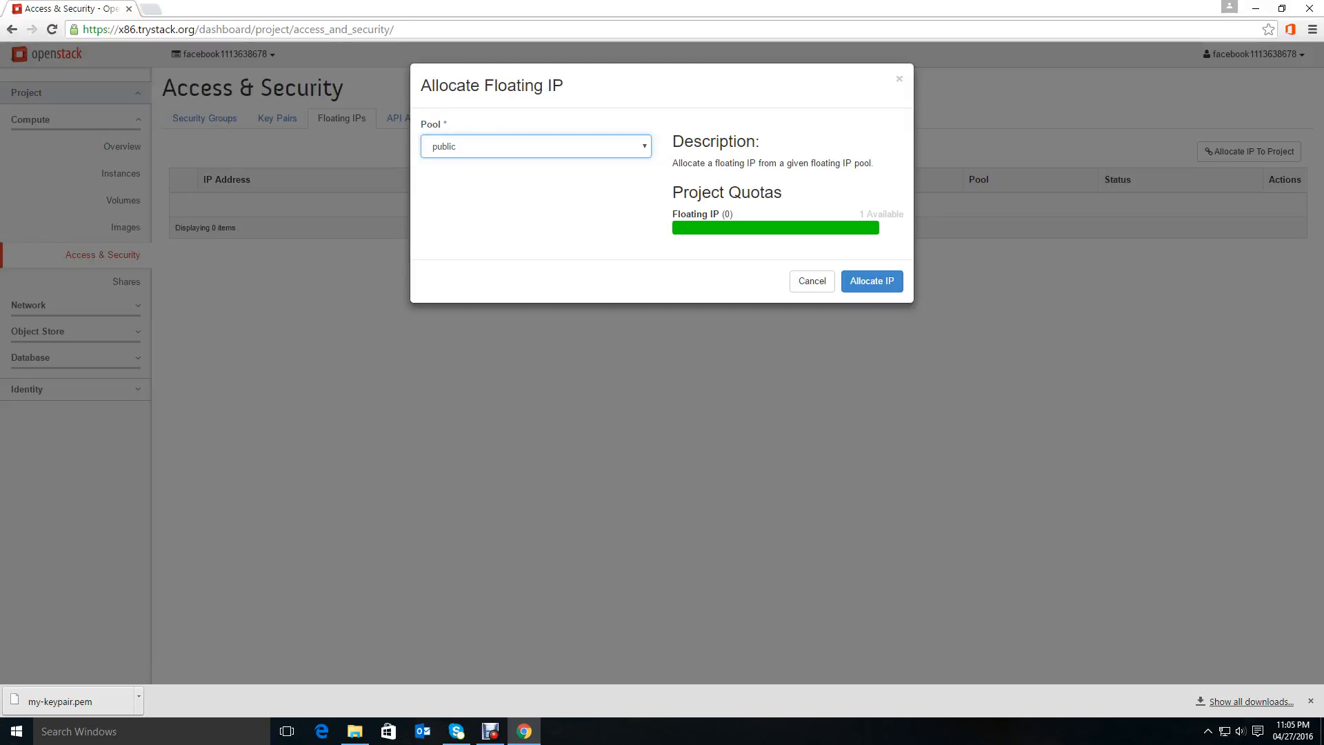
left_click(872, 281)
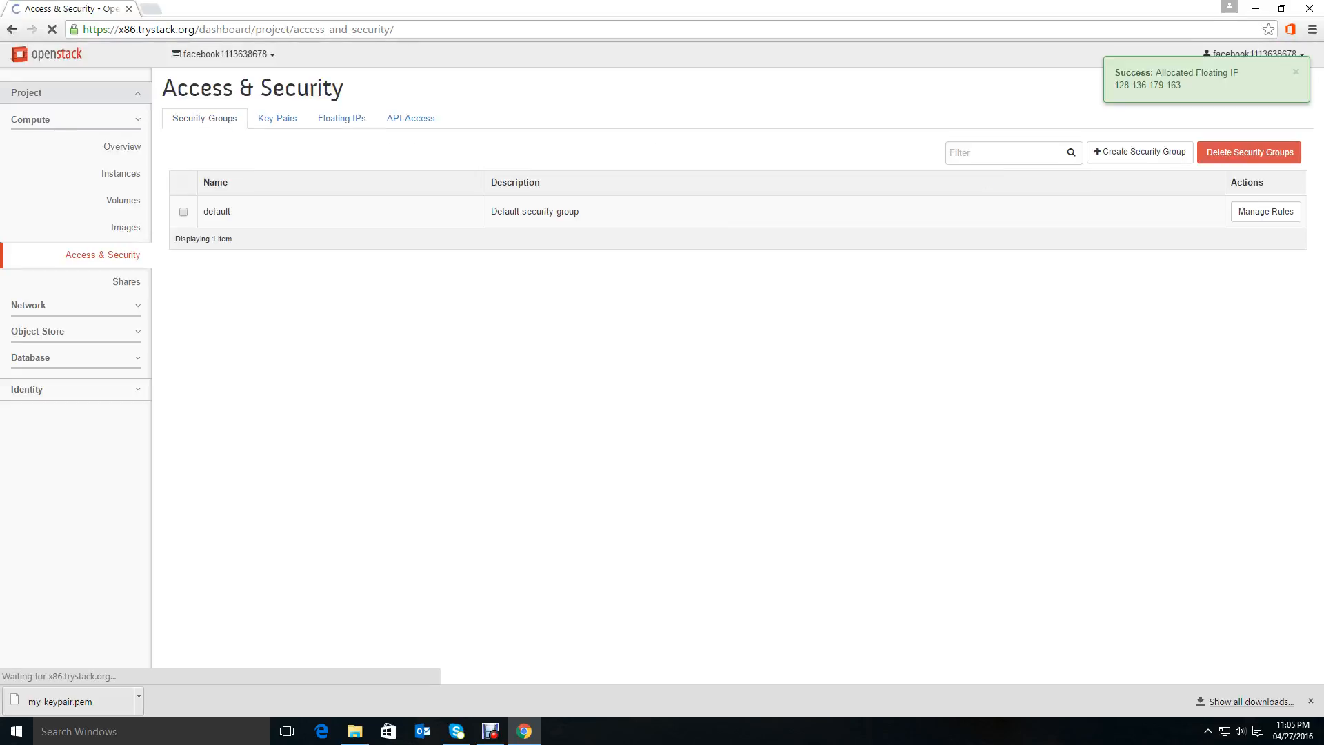
left_click_drag(1115, 85, 1170, 85)
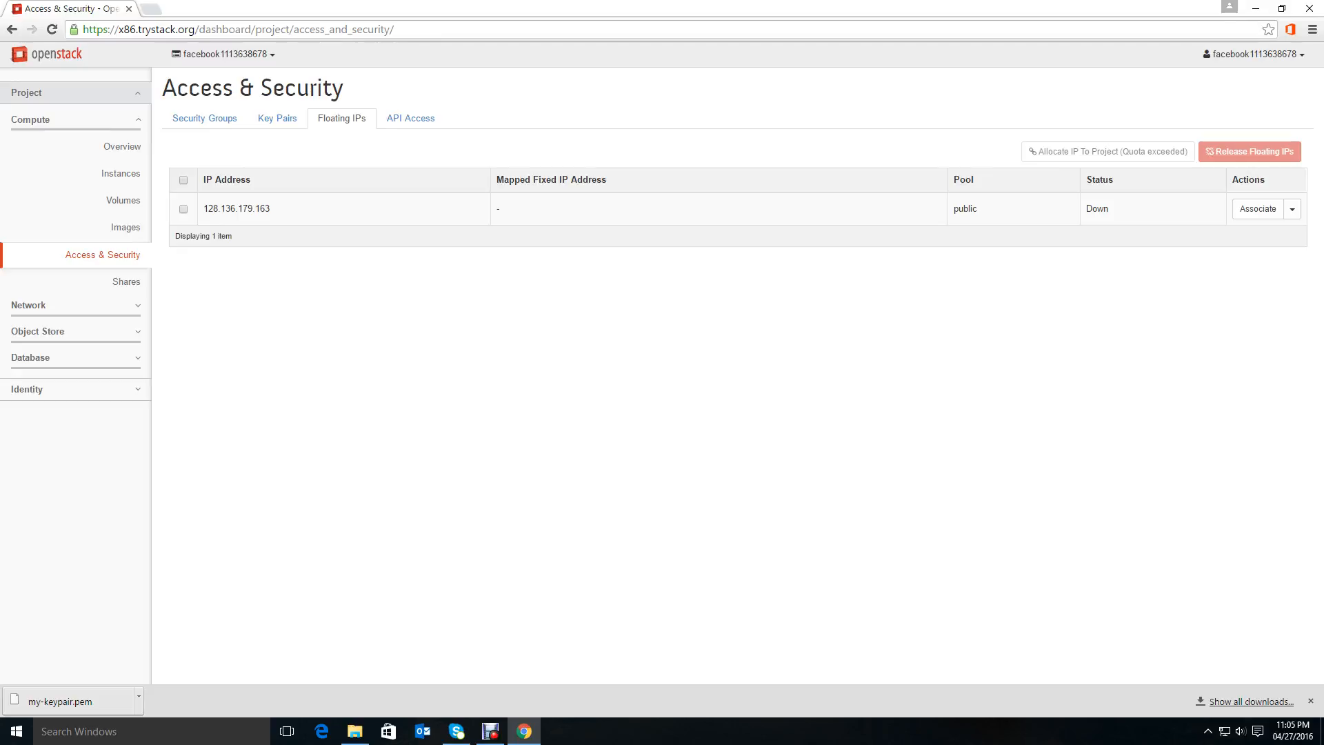
double_click(236, 208)
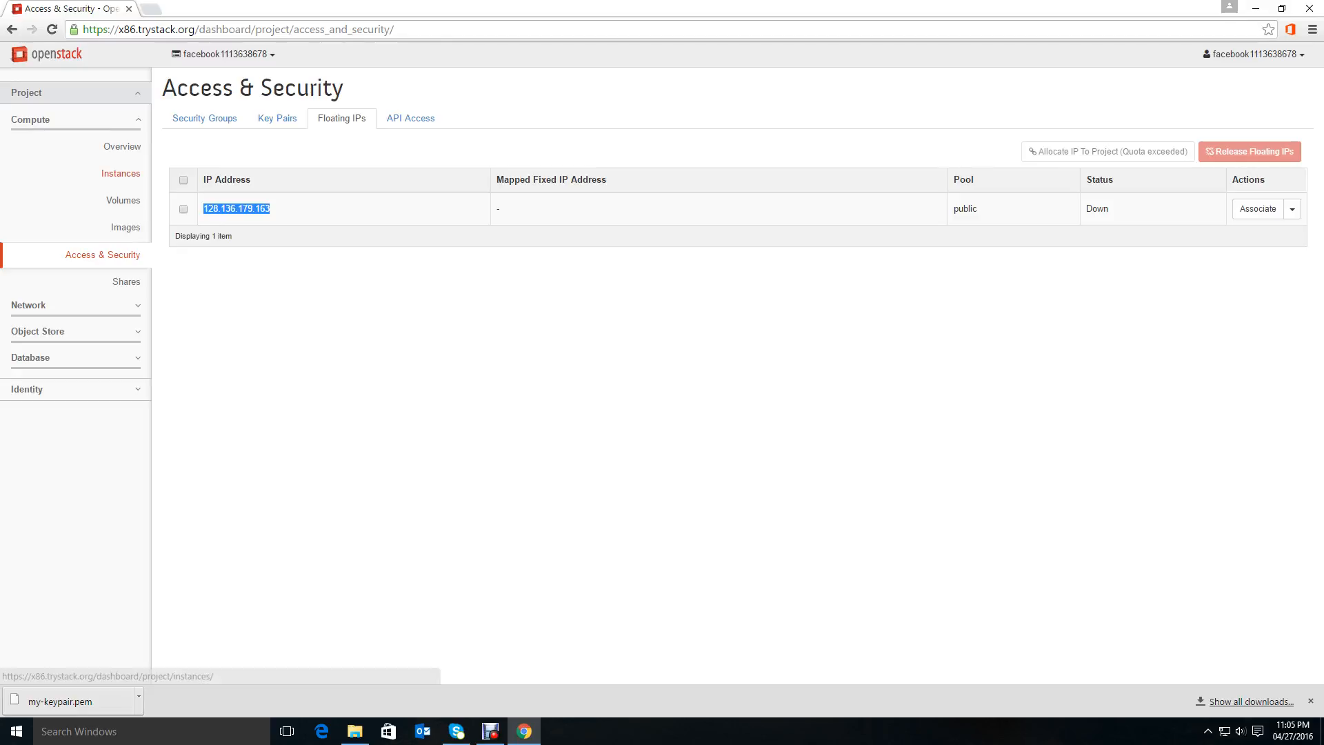
- Review the project's volumes, key pairs, floating IPs and public images, and open the instances list
left_click(123, 200)
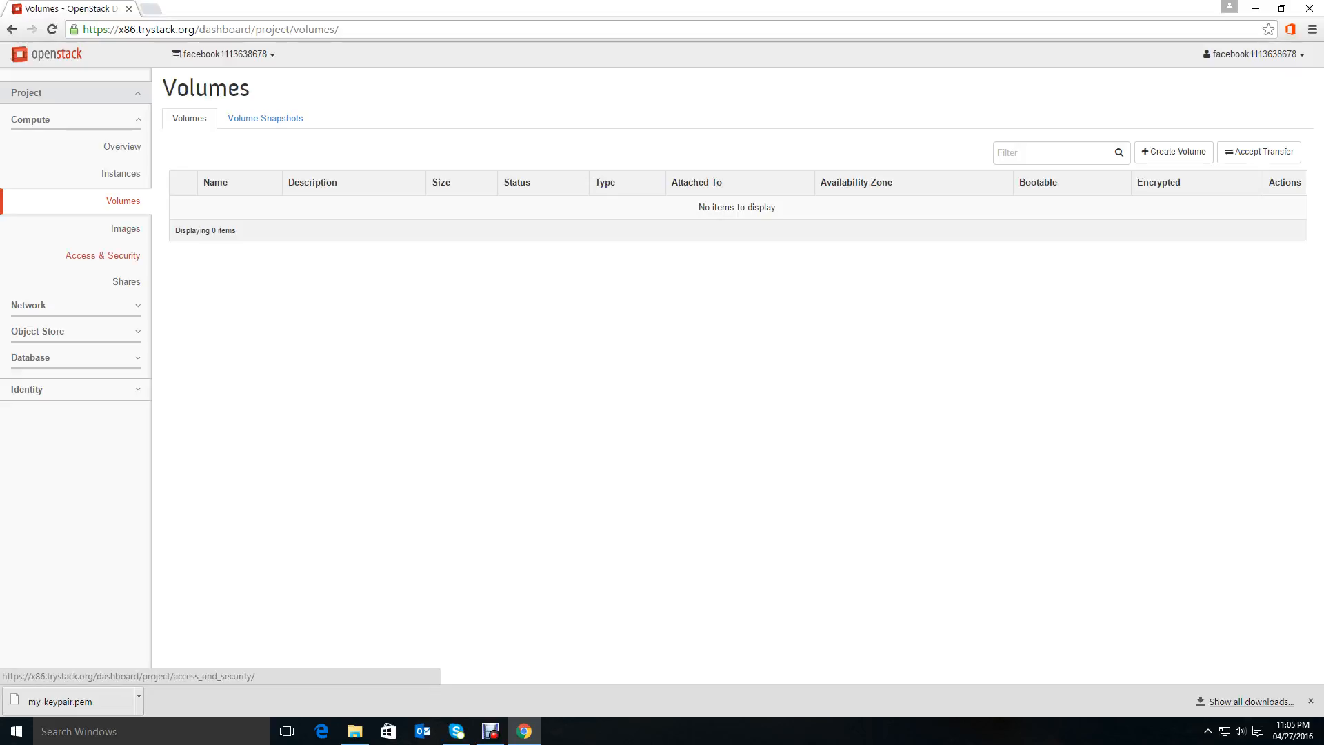
left_click(102, 256)
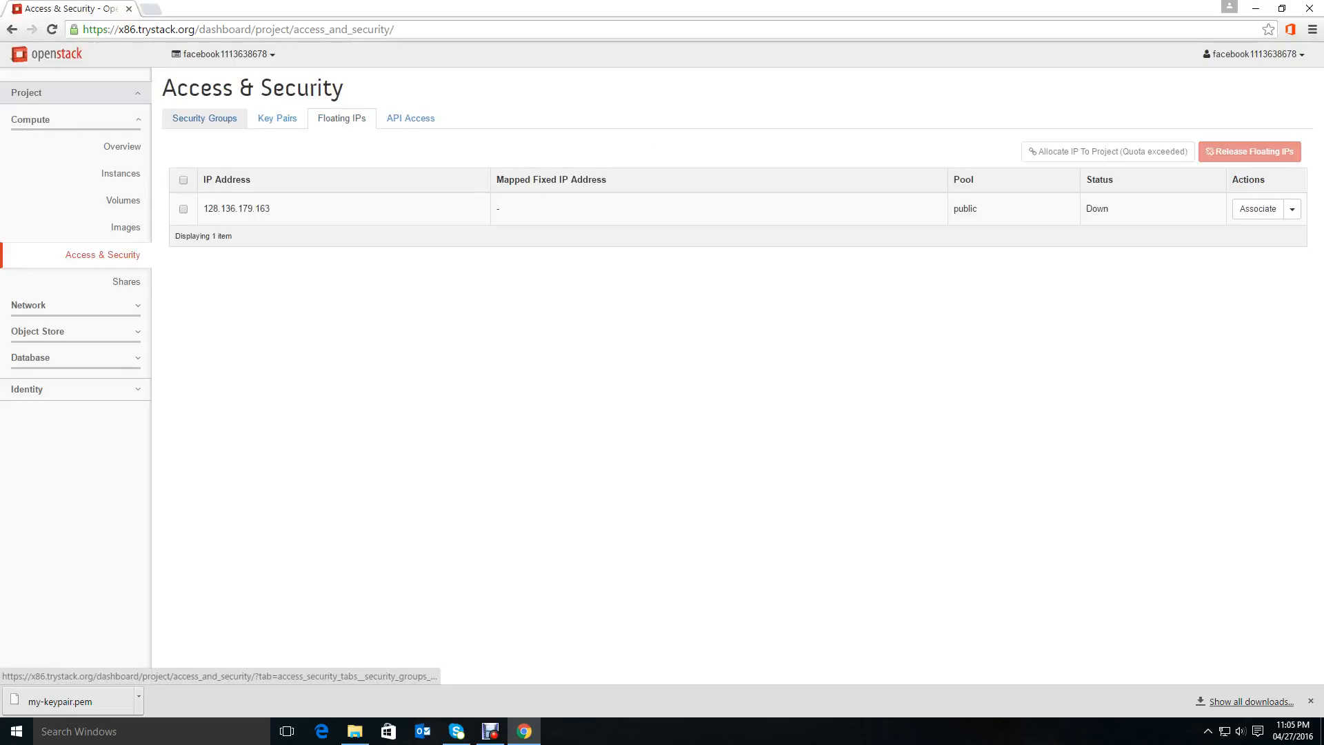
left_click(277, 118)
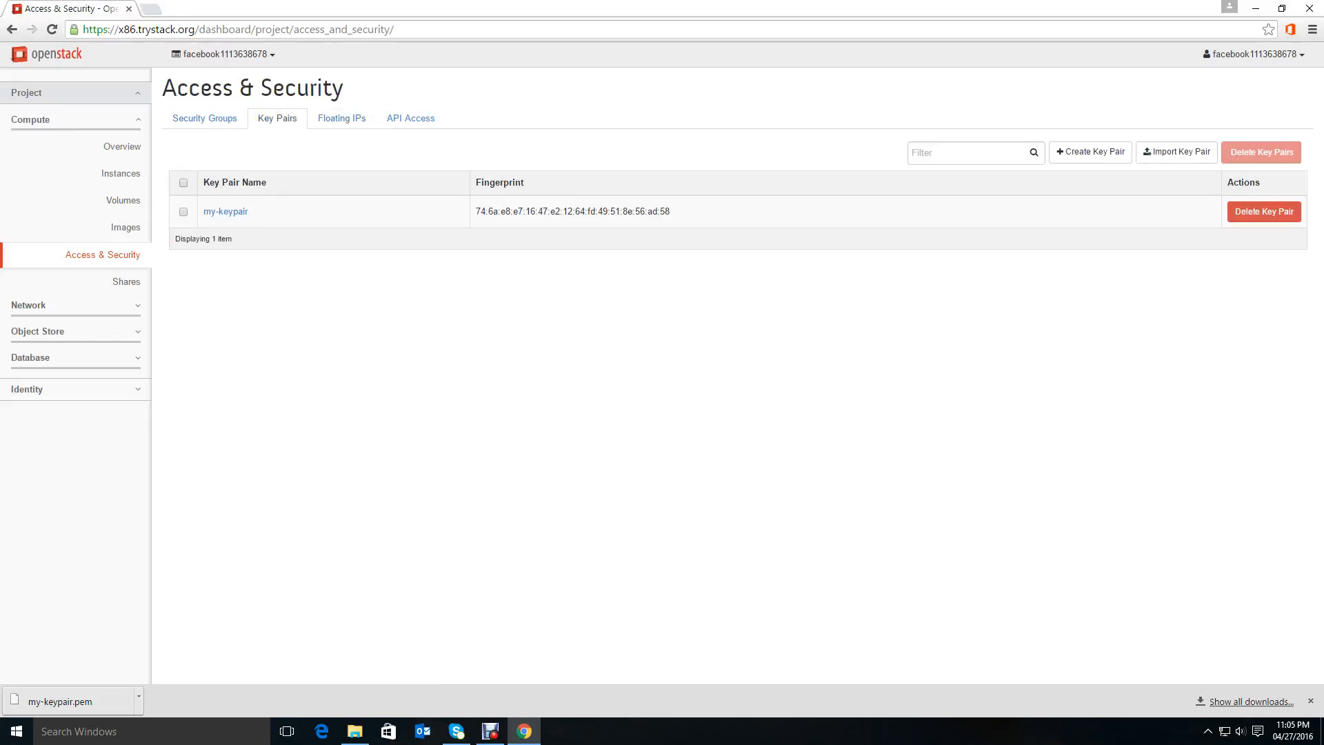
left_click(341, 117)
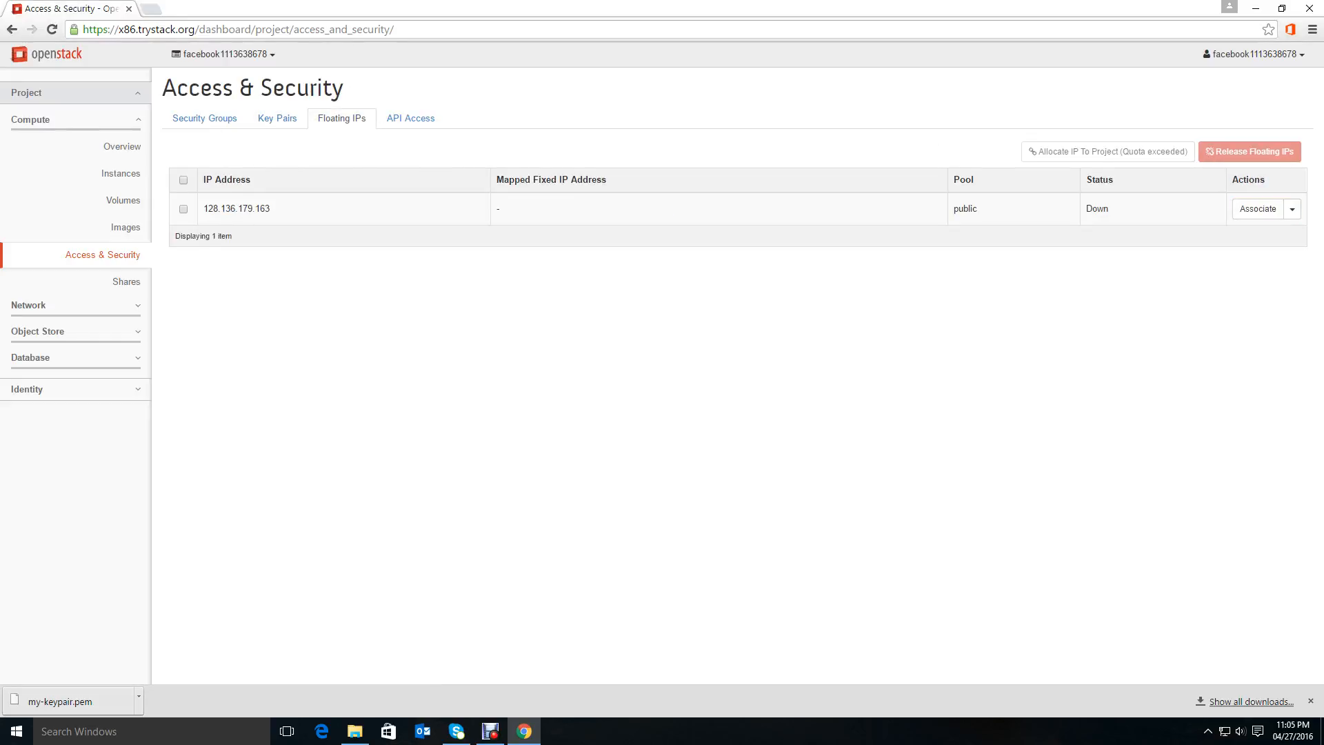
left_click(126, 227)
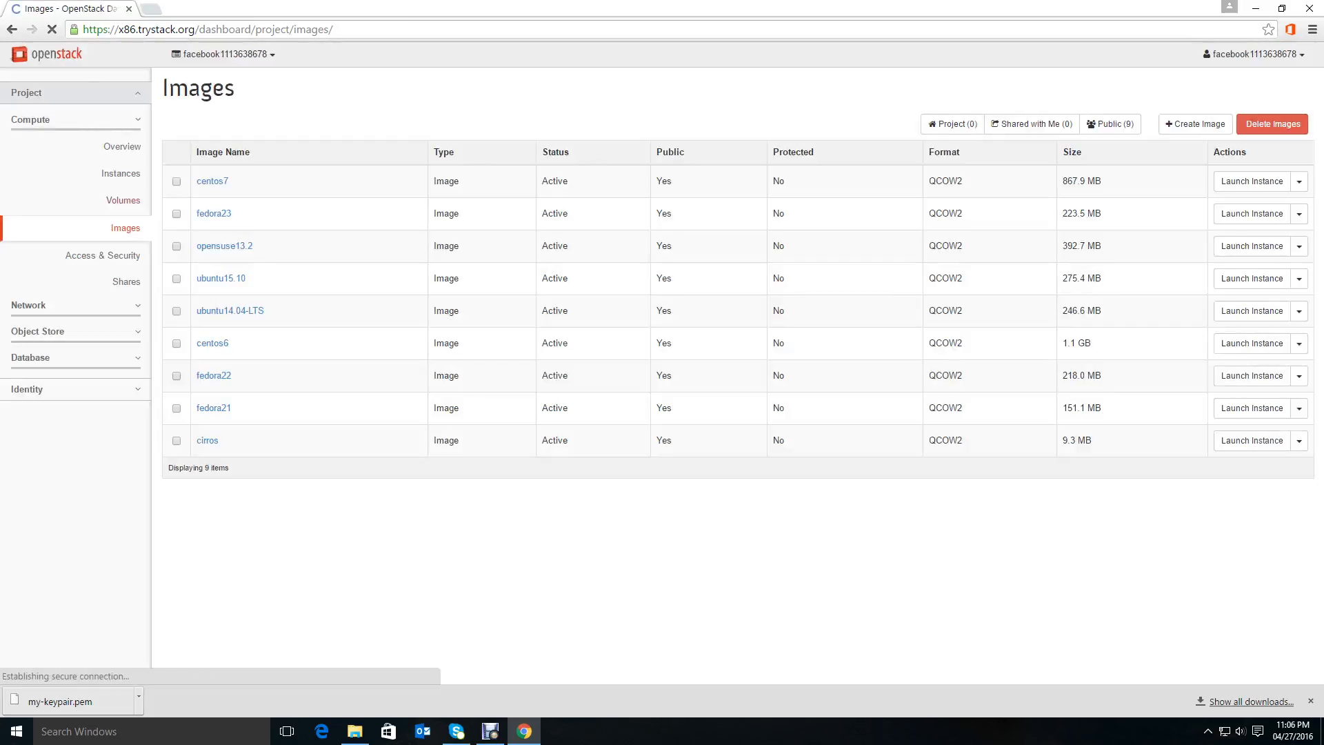
left_click(121, 173)
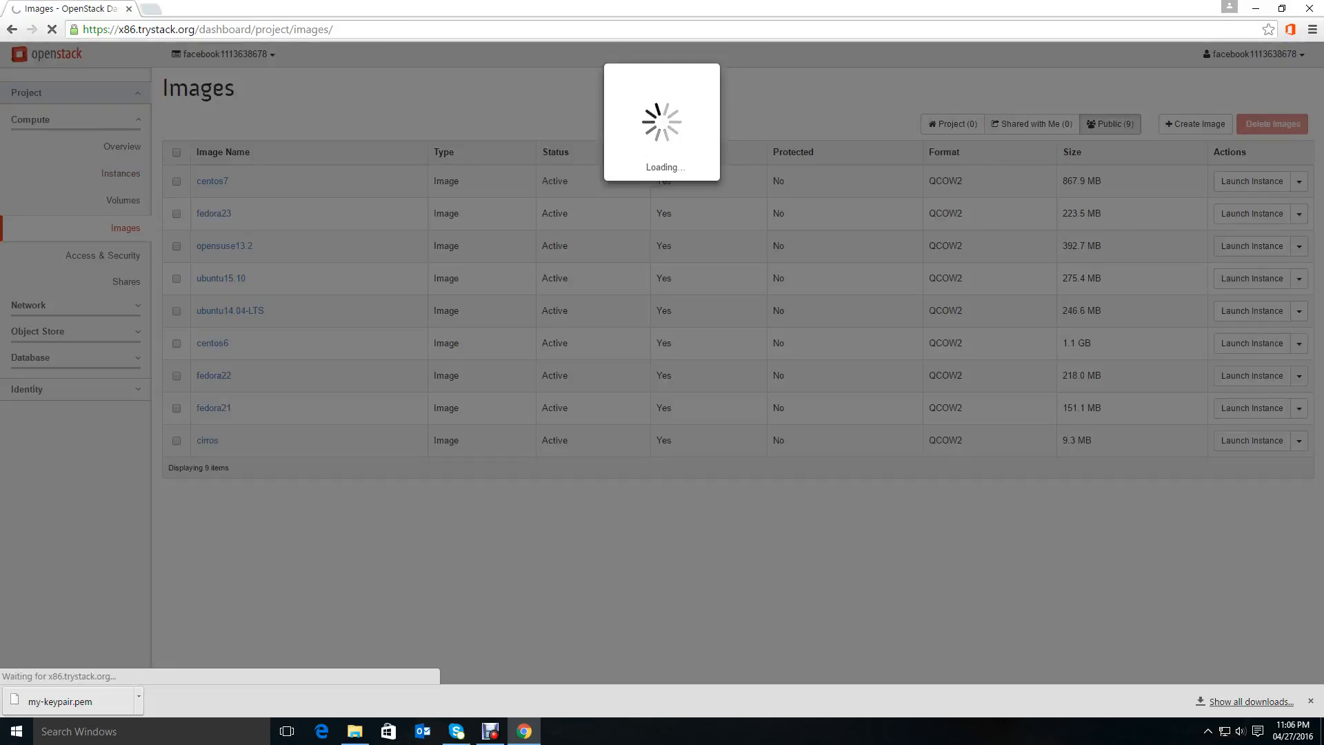